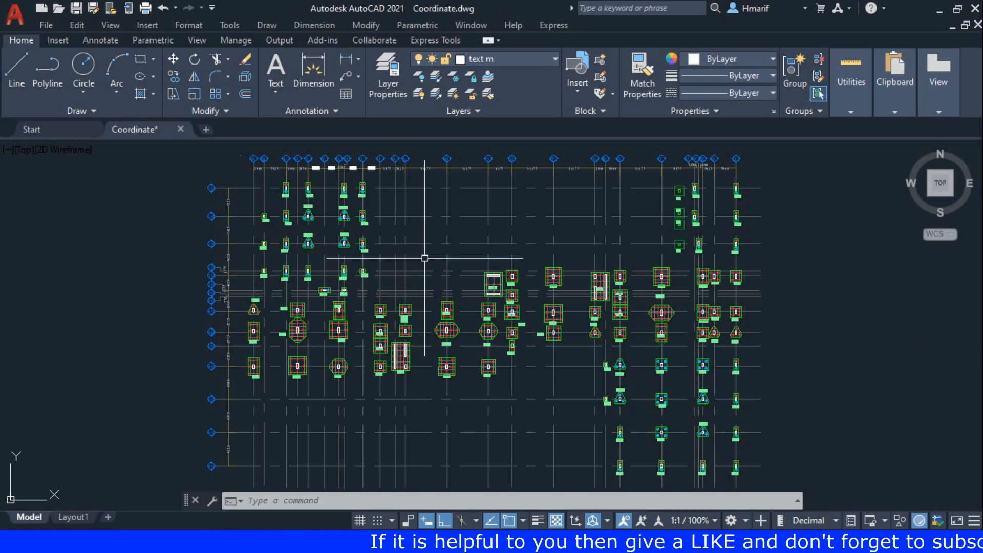
- Examine the pile cap layout plan, looking closely at the piles in the PC-03, PC-05, PC-06 and PC-10 caps
scroll(297, 322, up, 5)
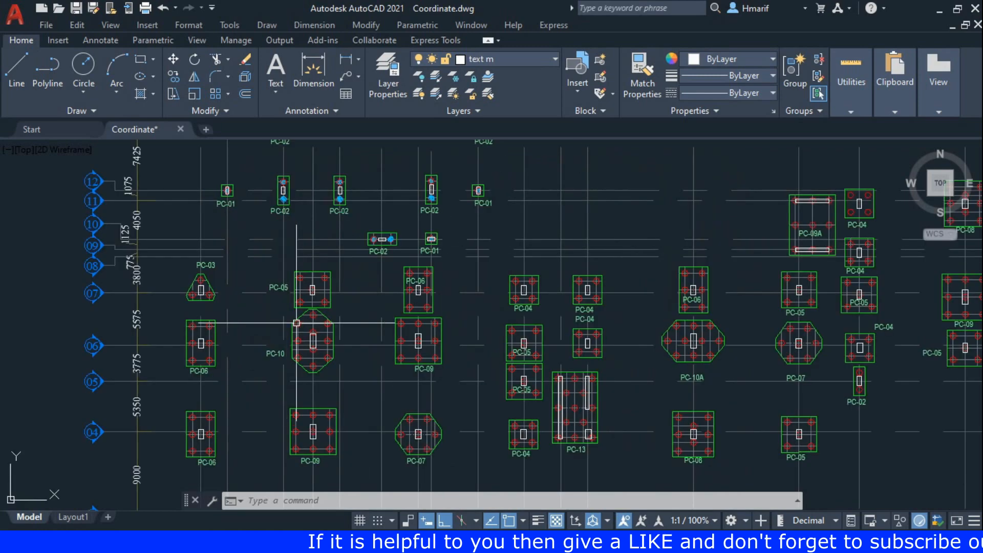
middle_drag(615, 307, 565, 261)
middle_drag(385, 291, 468, 290)
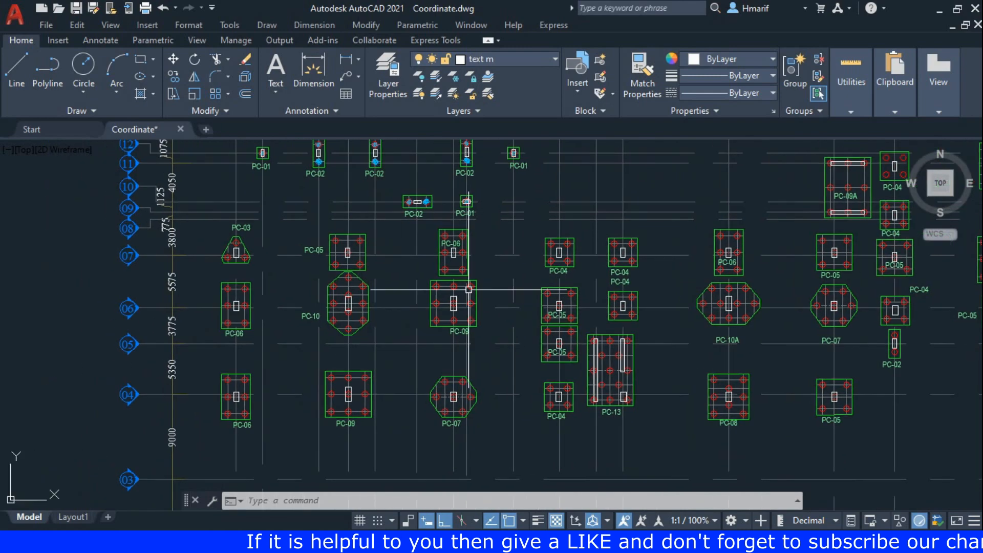
scroll(239, 252, up, 2)
scroll(239, 252, up, 4)
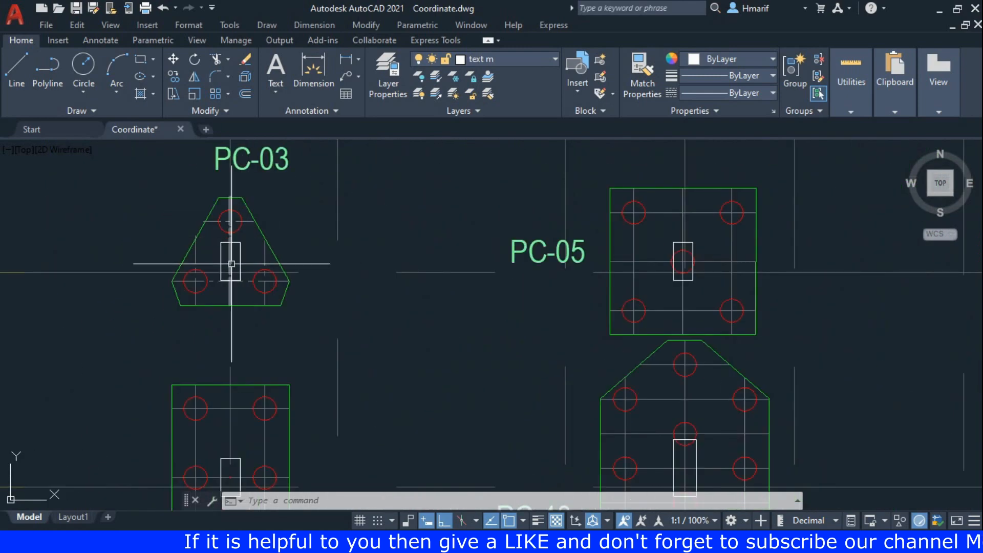
middle_drag(240, 237, 272, 244)
scroll(235, 211, up, 4)
scroll(252, 253, down, 4)
middle_drag(344, 331, 340, 286)
middle_drag(271, 273, 258, 338)
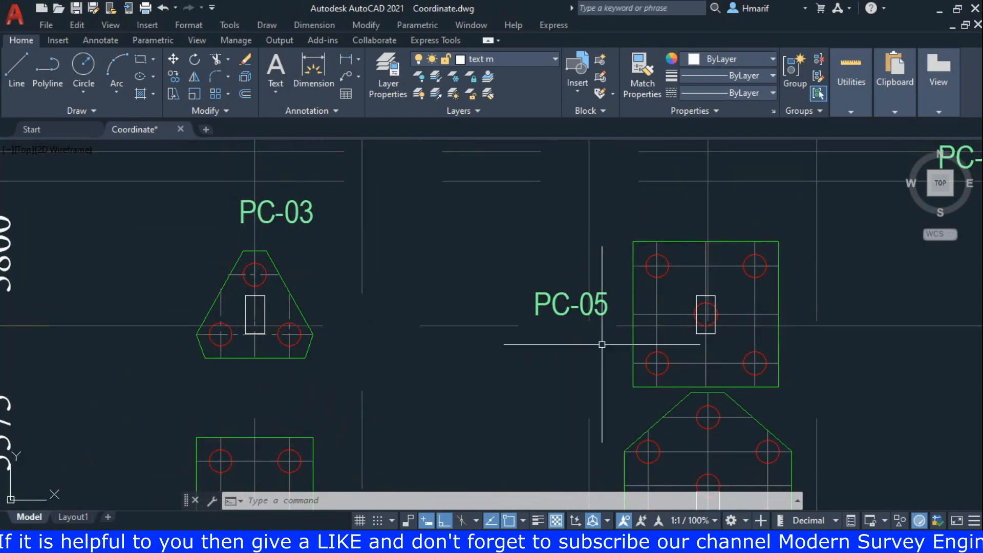
middle_drag(548, 340, 529, 313)
scroll(427, 296, down, 4)
middle_drag(464, 341, 460, 320)
scroll(356, 350, up, 2)
middle_drag(425, 381, 357, 375)
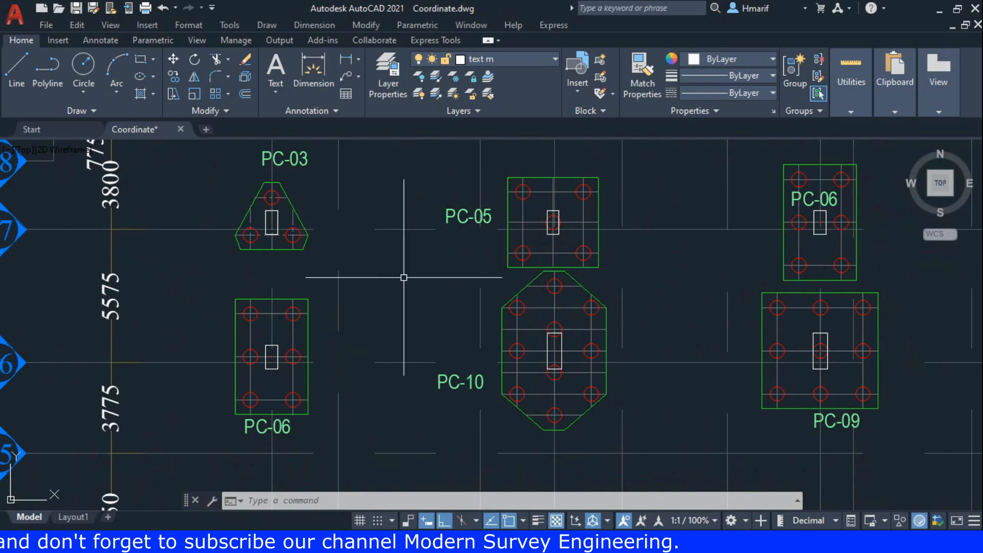
middle_drag(411, 272, 371, 305)
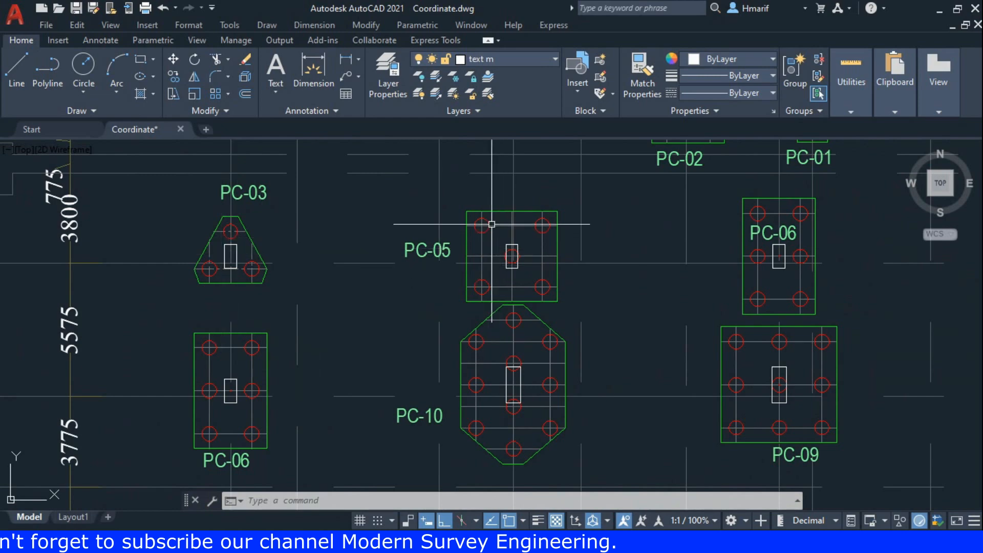
scroll(212, 223, up, 4)
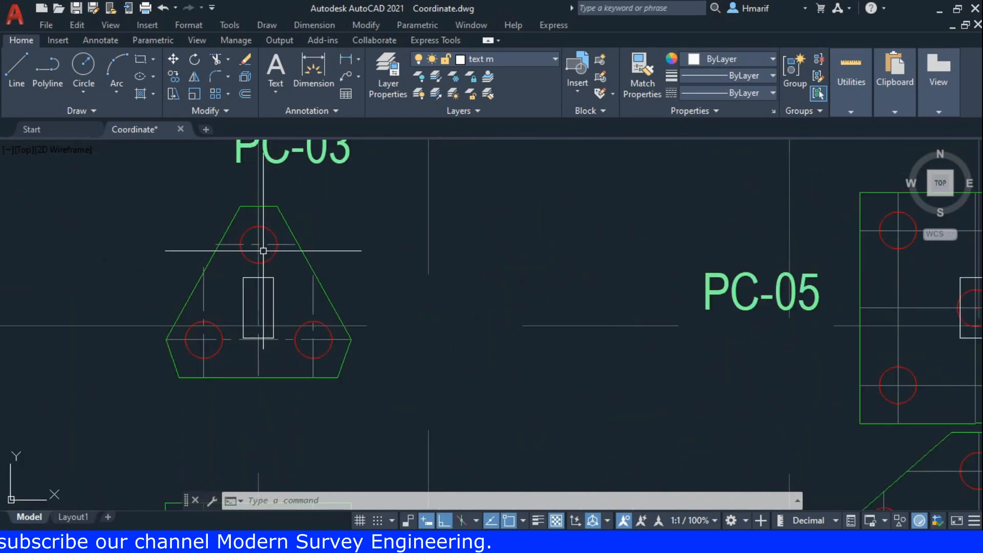
scroll(389, 260, down, 3)
middle_drag(430, 329, 352, 340)
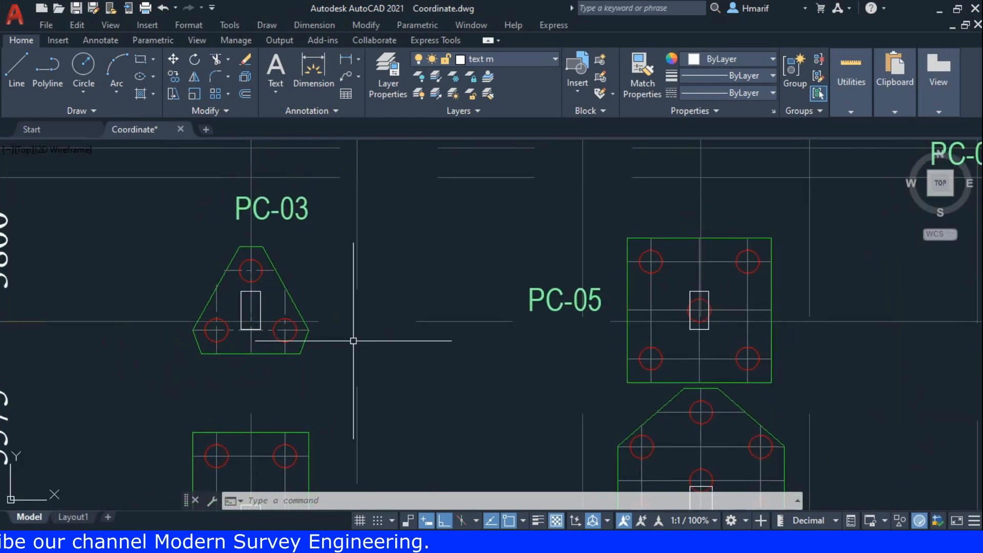
scroll(235, 281, up, 3)
scroll(241, 348, down, 4)
middle_drag(297, 347, 294, 296)
scroll(297, 327, up, 2)
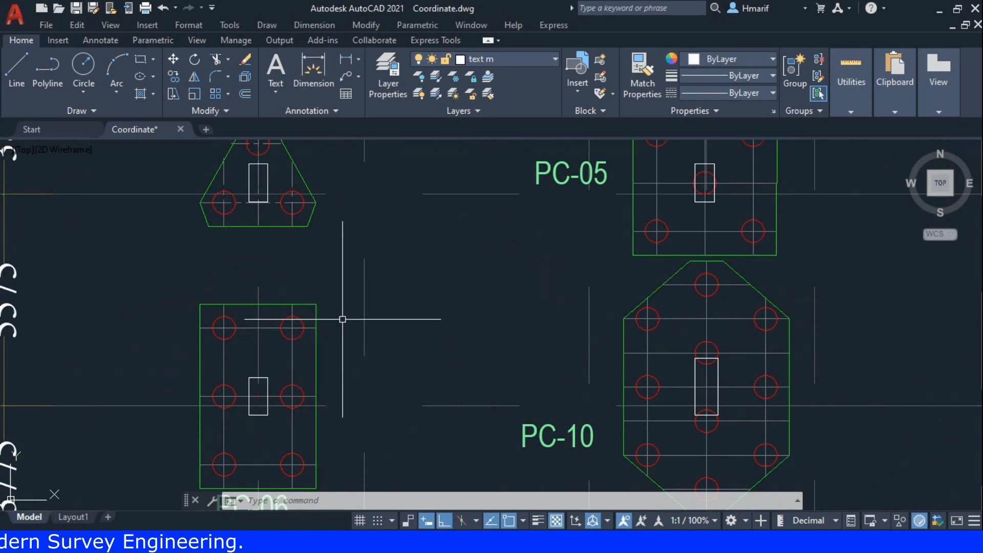
scroll(343, 319, down, 5)
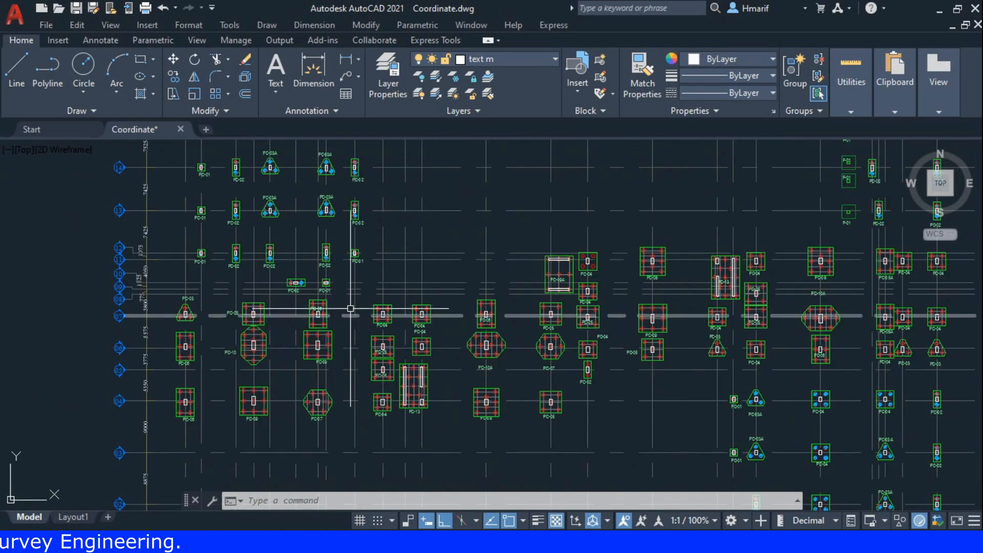
middle_drag(346, 305, 328, 328)
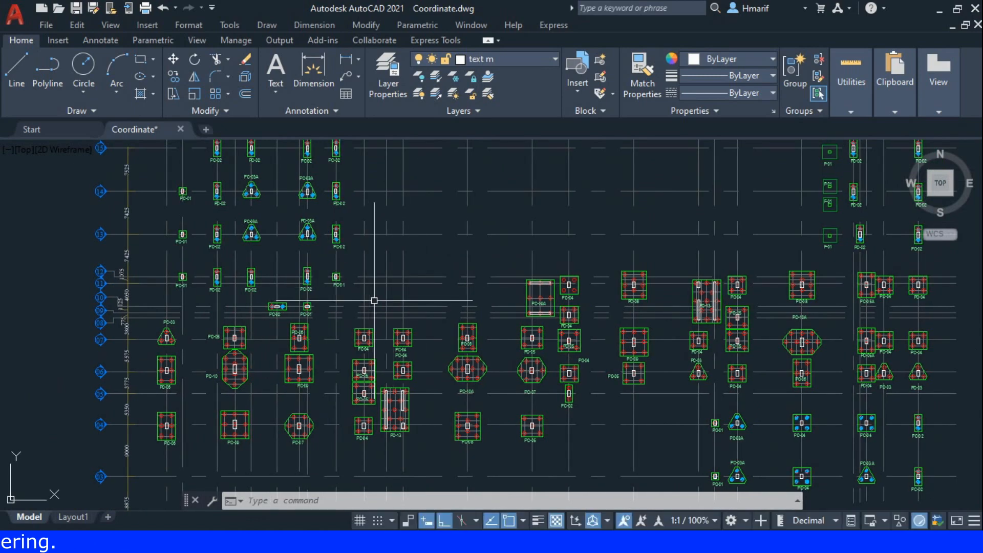
- Load the Settingout Table.lsp application from the Desktop, allowing the unsigned file to load once
text(ap)
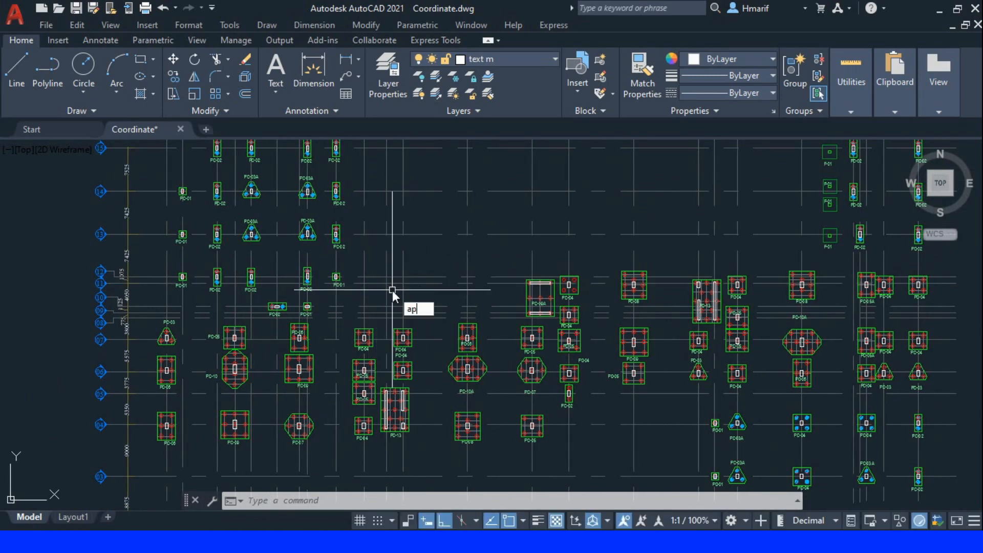
key(Return)
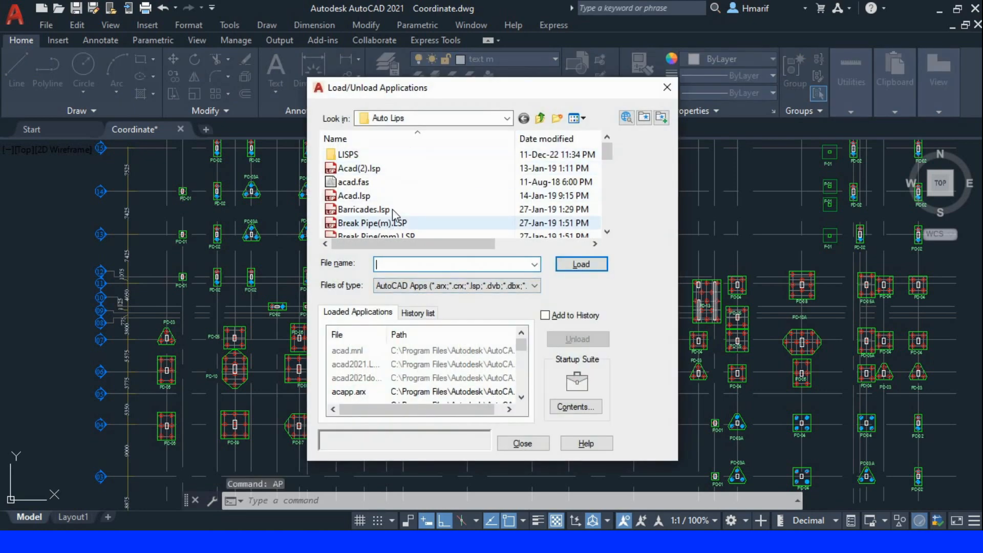
click(509, 120)
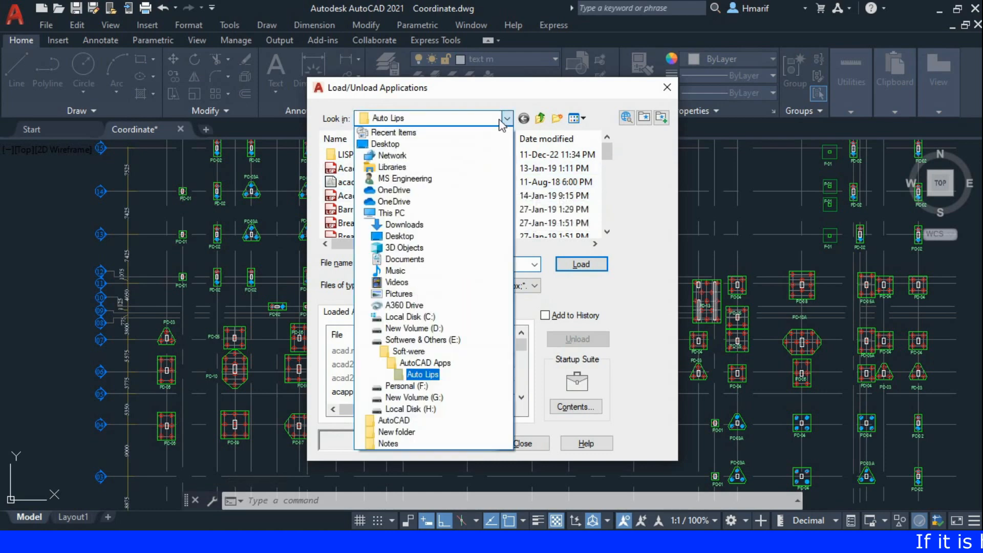
click(407, 237)
scroll(373, 241, down, 1)
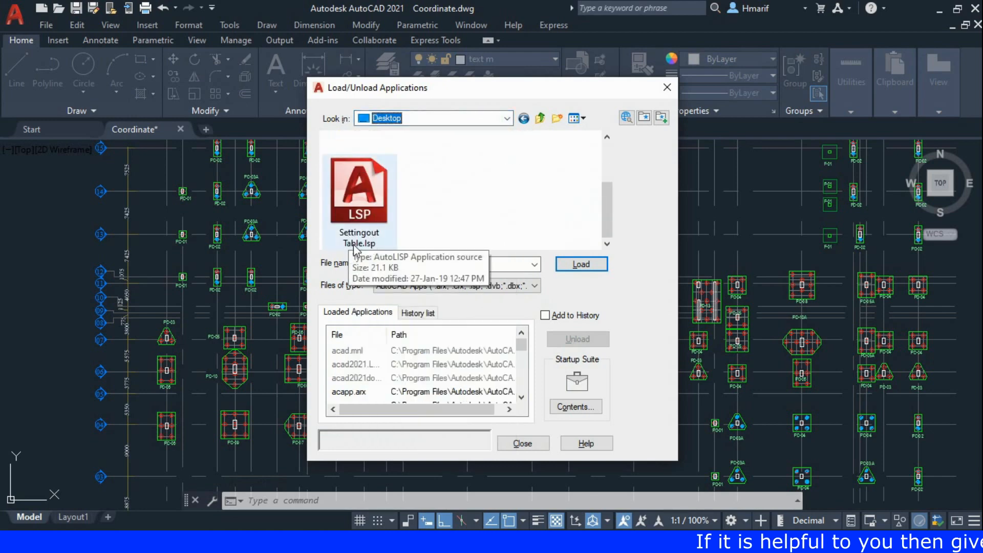
click(366, 216)
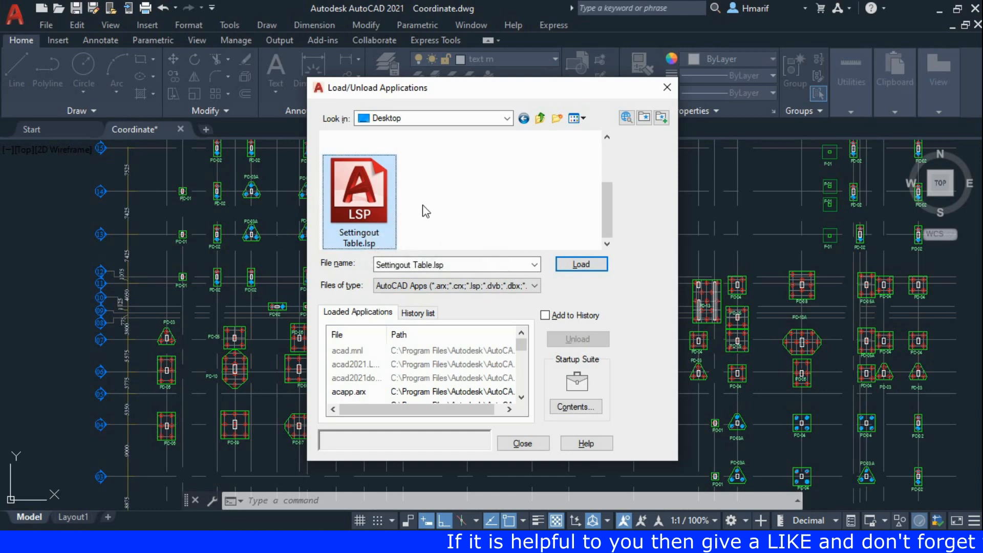
click(581, 266)
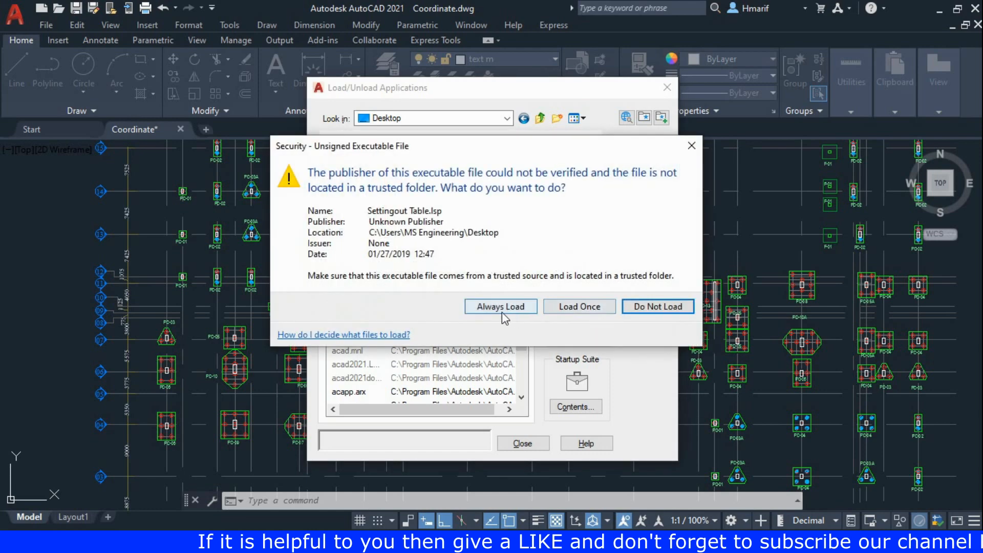
click(594, 310)
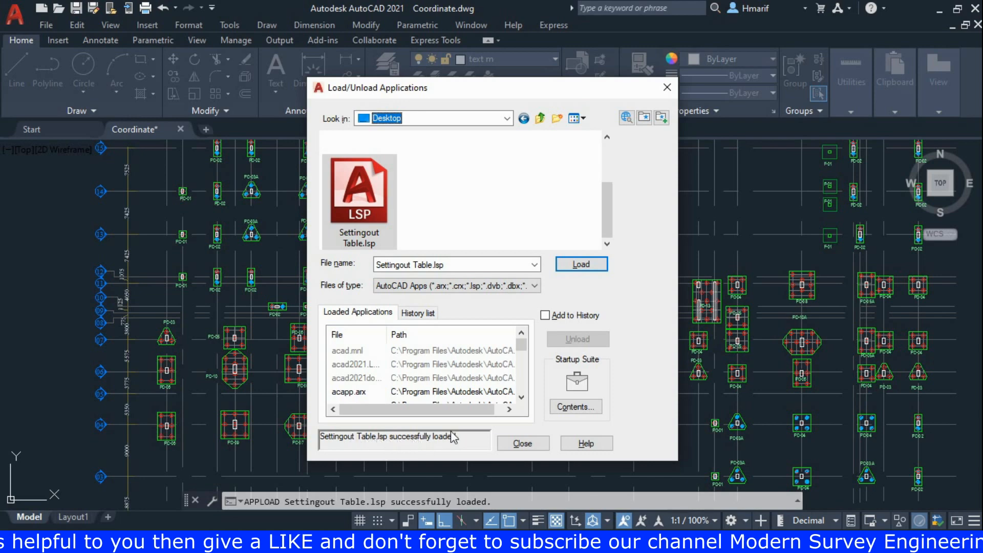
click(523, 444)
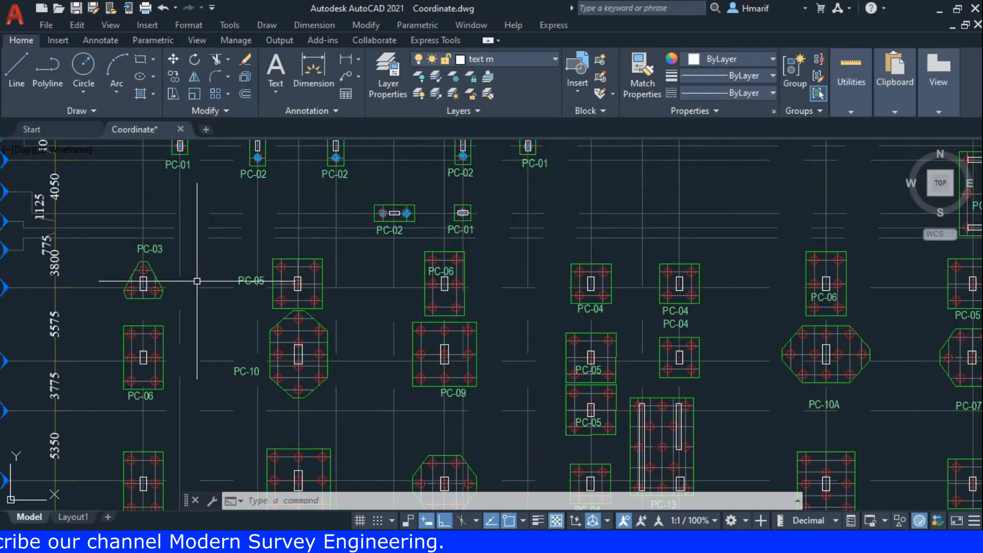
- Start the CN point-numbering command near the PC-03 cap with a scale of 1:50
scroll(198, 275, up, 2)
mouse_move(197, 274)
middle_down()
mouse_move(107, 241)
mouse_move(265, 272)
middle_up()
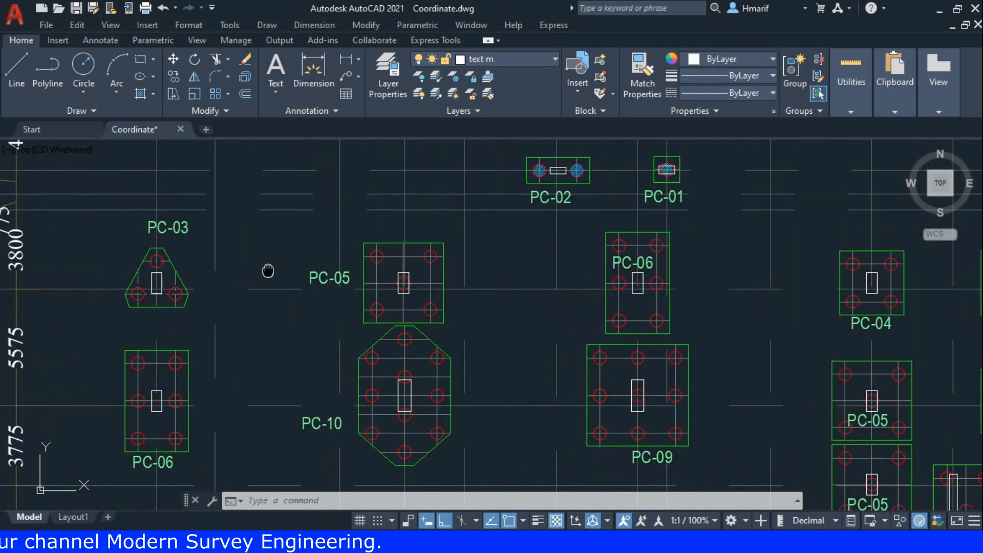
text(cn)
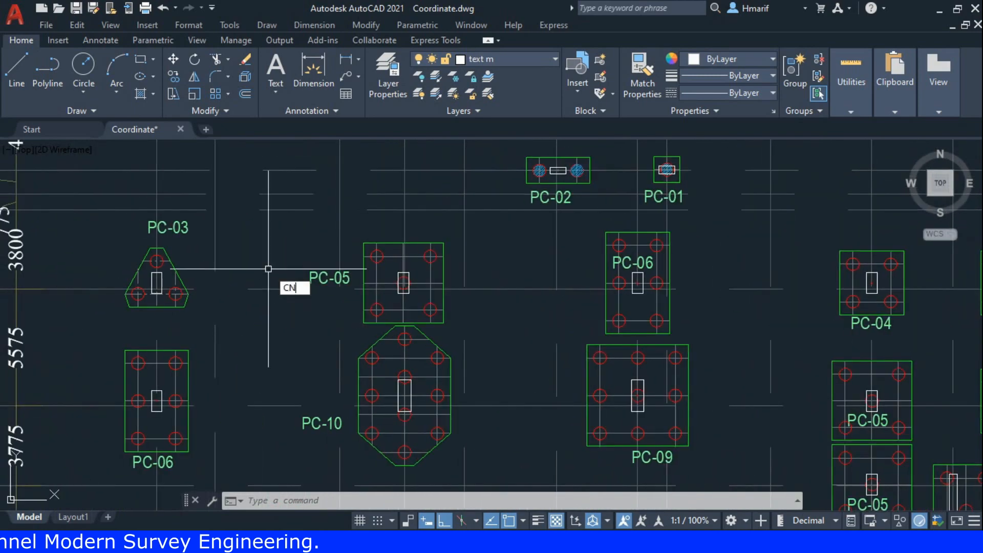
key(Return)
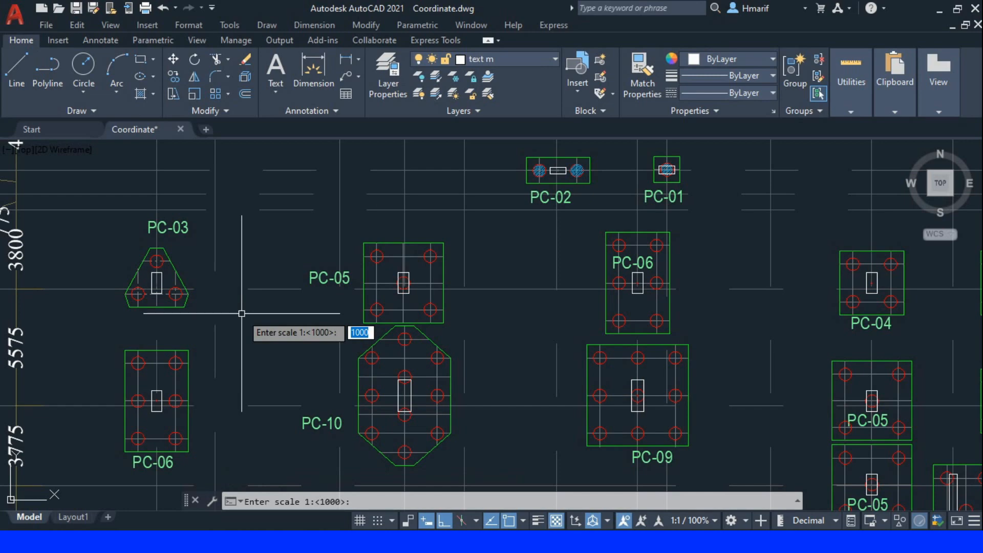
text(5)
key(Return)
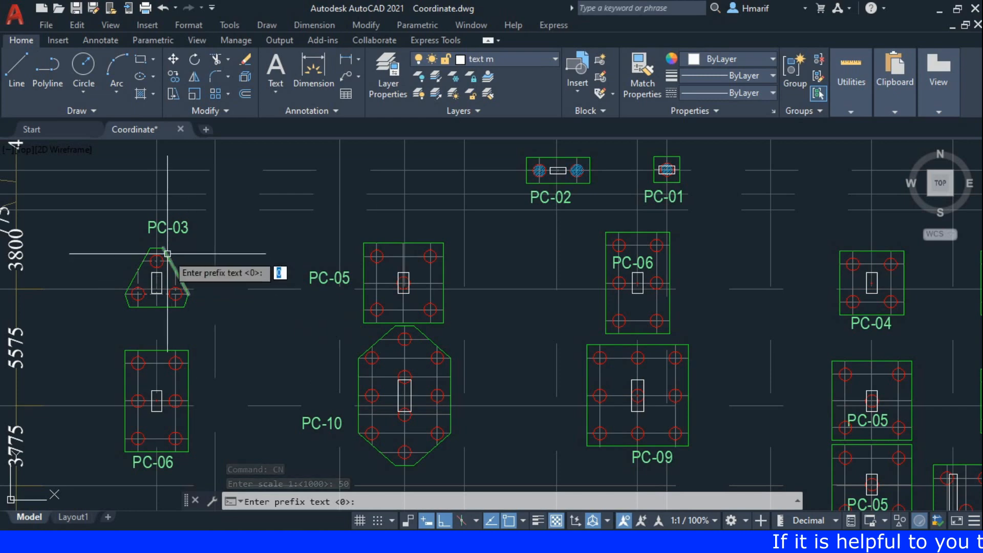
- Set the point prefix text to P- and the starting point number to 1
scroll(167, 253, up, 4)
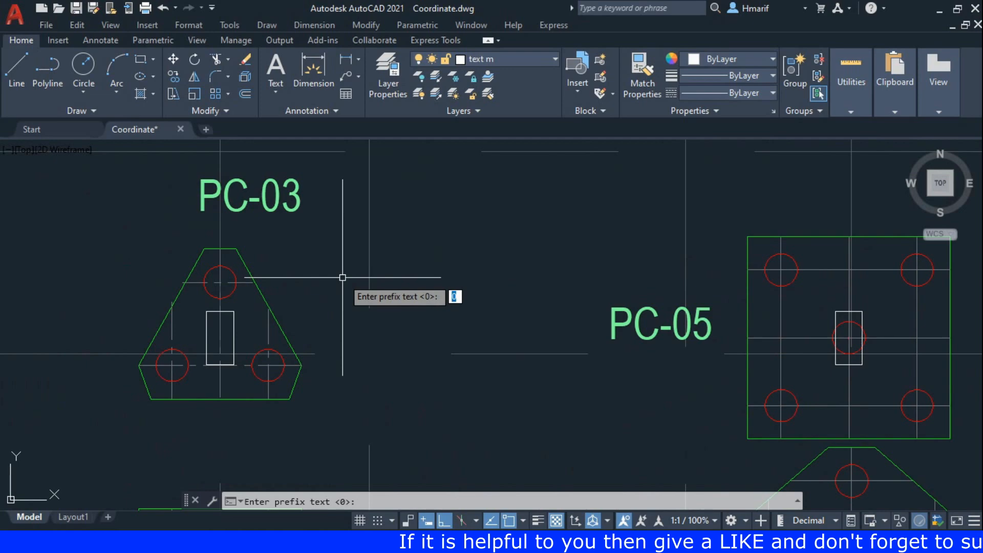
text(-)
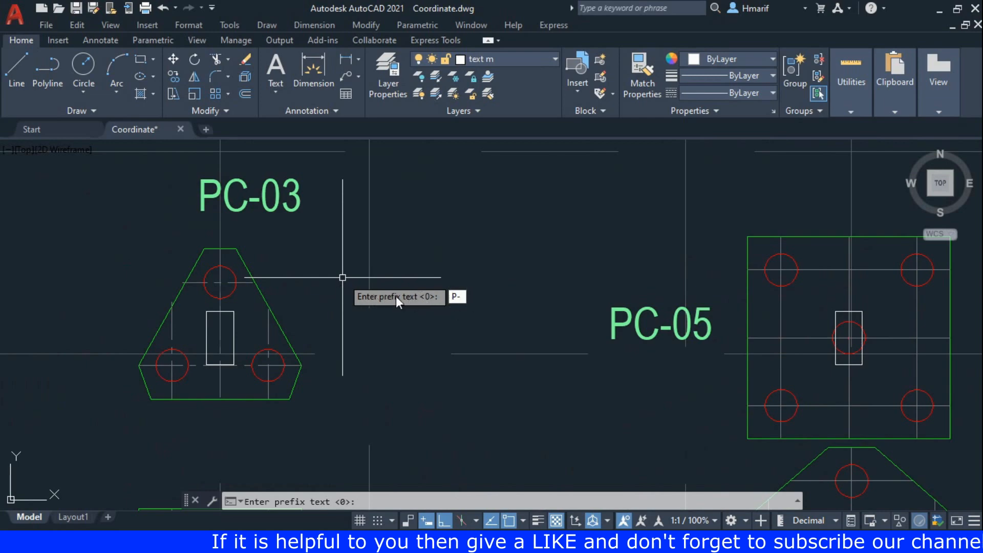
key(Return)
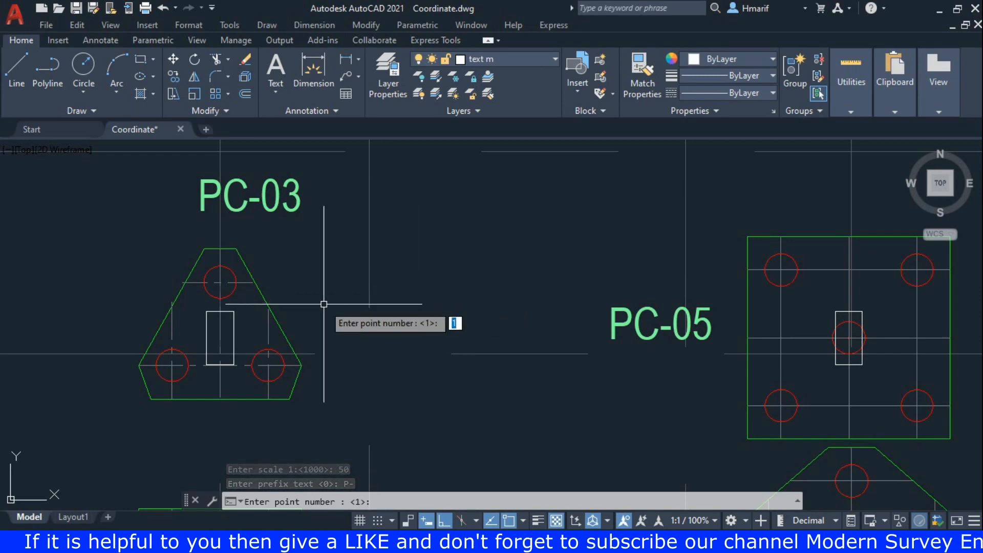
scroll(334, 307, down, 2)
middle_drag(398, 342, 324, 268)
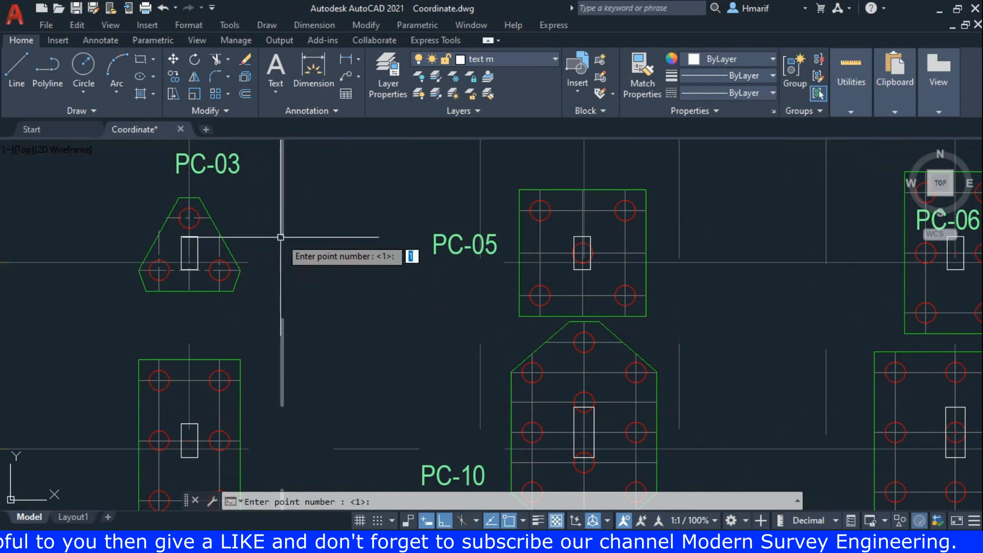
middle_drag(309, 224, 330, 265)
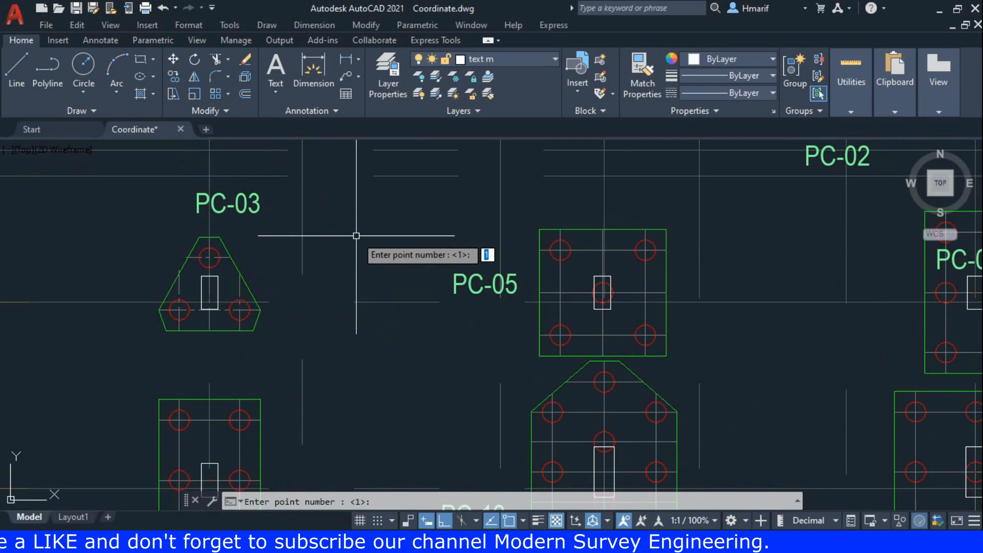
text(1)
key(Return)
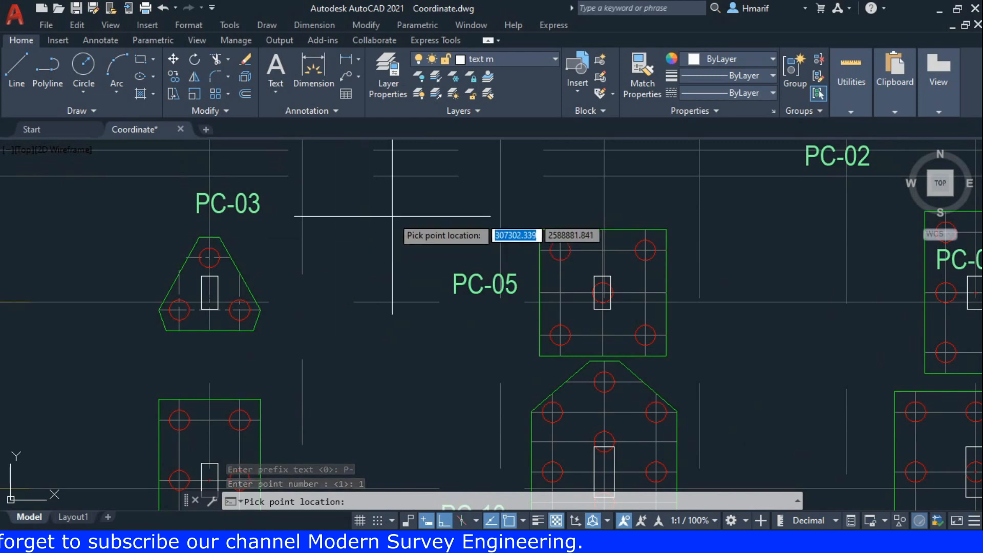
- Place numbered points at the centres of the three piles in the PC-03 cap, starting with the upper pile
scroll(219, 244, up, 4)
middle_drag(332, 262, 409, 238)
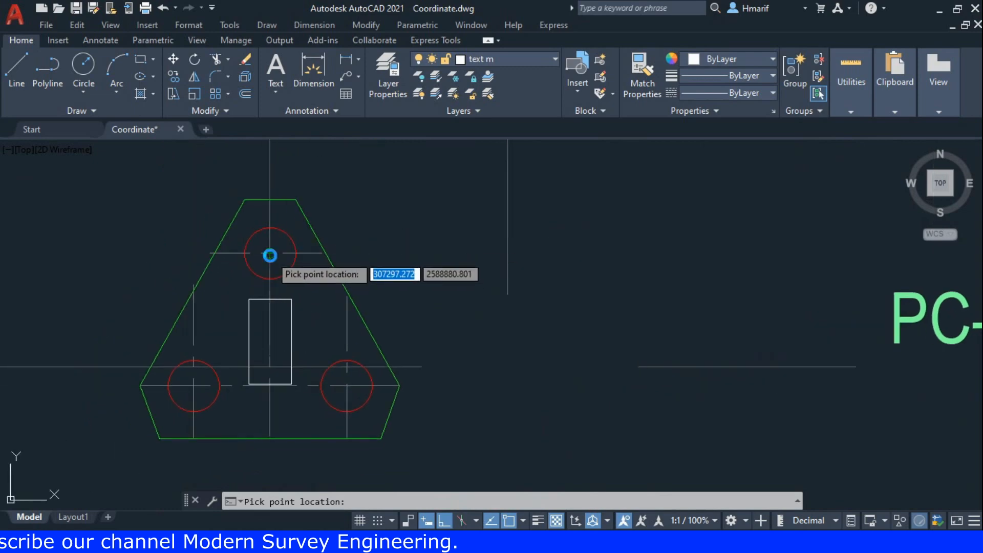
click(194, 385)
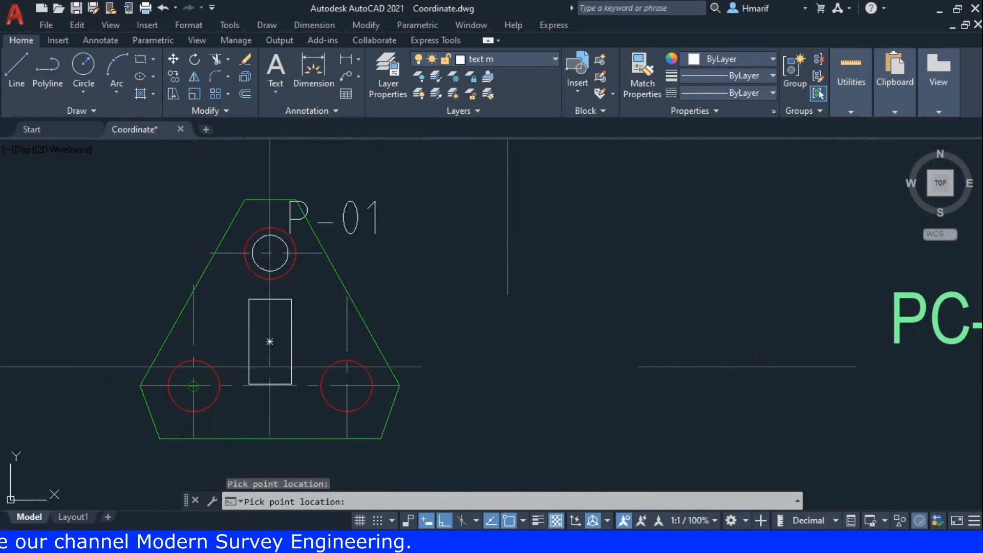
click(346, 385)
- Place numbered points on the six piles of the PC-06 cap below PC-03: upper pair, remaining left-hand piles, remaining right-hand piles
scroll(322, 395, down, 2)
middle_drag(321, 412, 349, 178)
scroll(279, 343, up, 4)
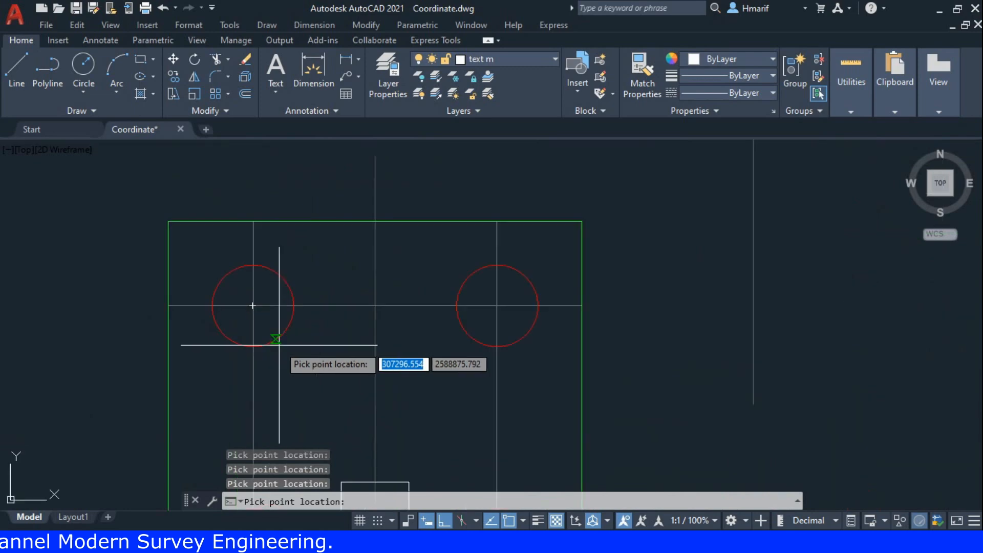
click(252, 306)
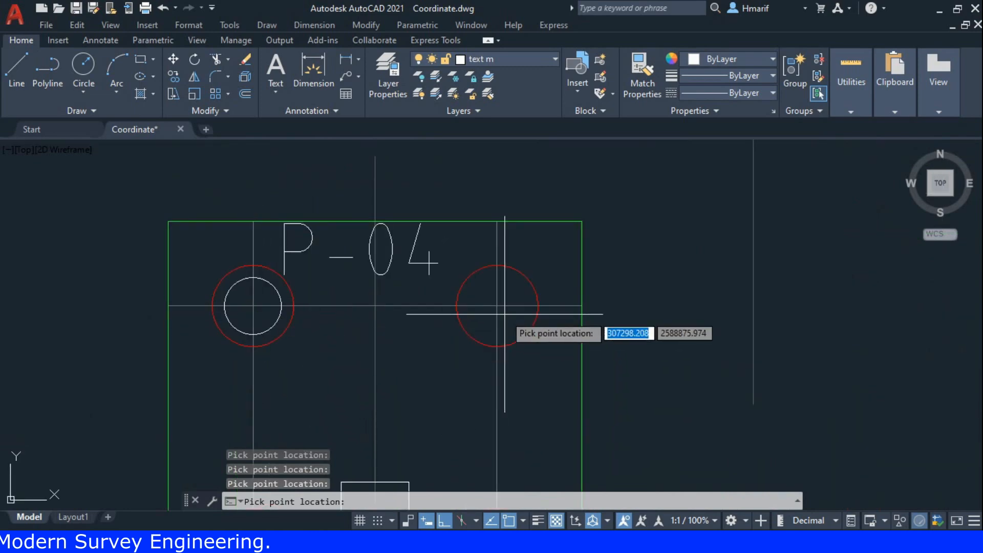
click(495, 306)
scroll(496, 307, down, 3)
middle_drag(482, 401, 417, 260)
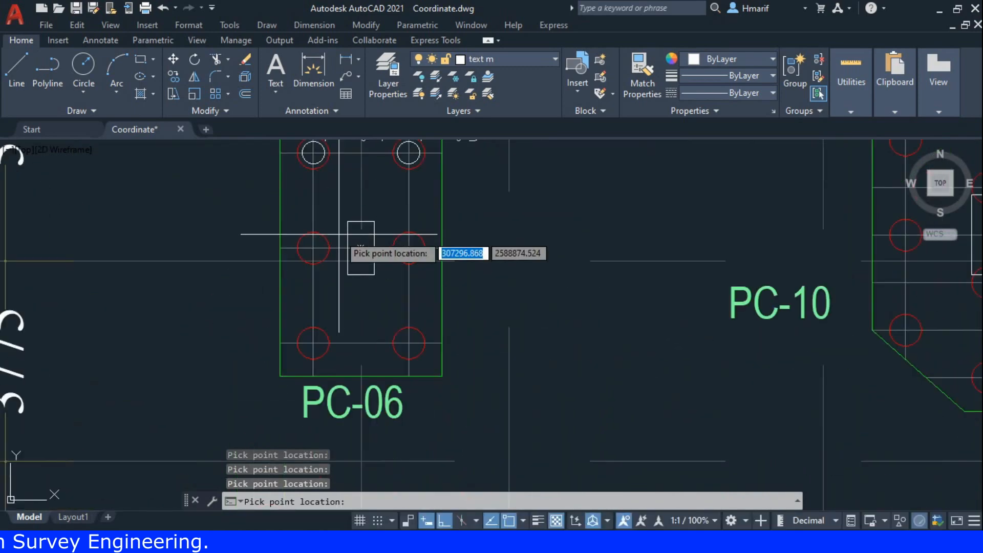
click(313, 247)
click(312, 343)
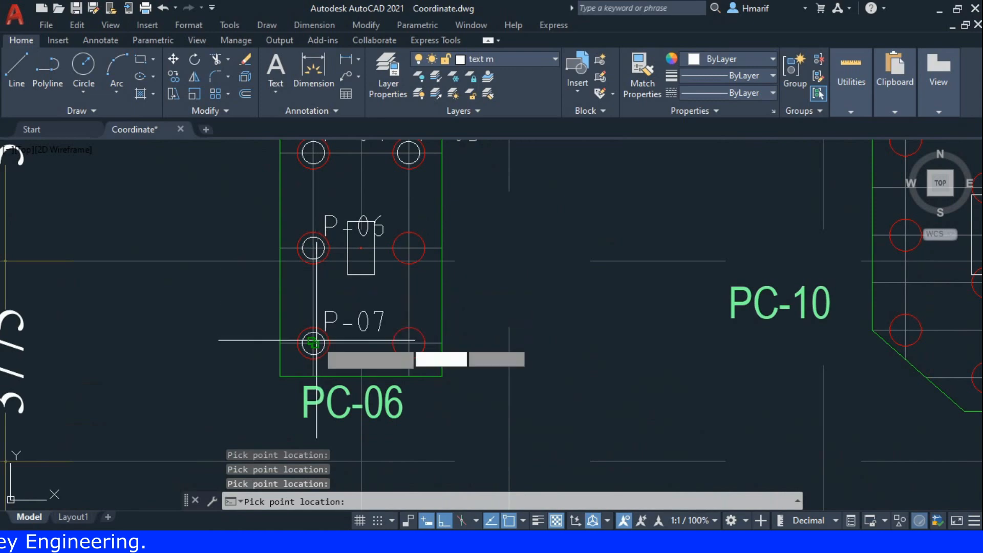
click(409, 247)
click(411, 339)
- Place numbered points on the six piles of the next PC-06 cap on grid line 04, left column before right column
middle_drag(409, 351, 379, 85)
middle_drag(255, 352, 258, 215)
click(287, 255)
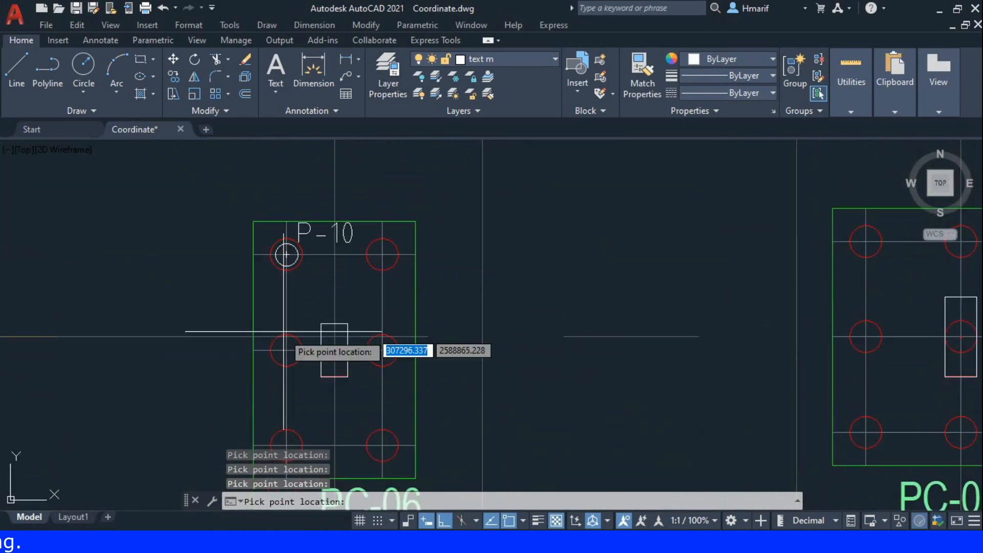
click(286, 349)
middle_drag(372, 324, 368, 248)
click(378, 370)
- Place numbered points at the five pile centres of the PC-05 cap above PC-10, working row by row from the upper pair
scroll(377, 369, down, 6)
scroll(374, 238, up, 8)
click(379, 314)
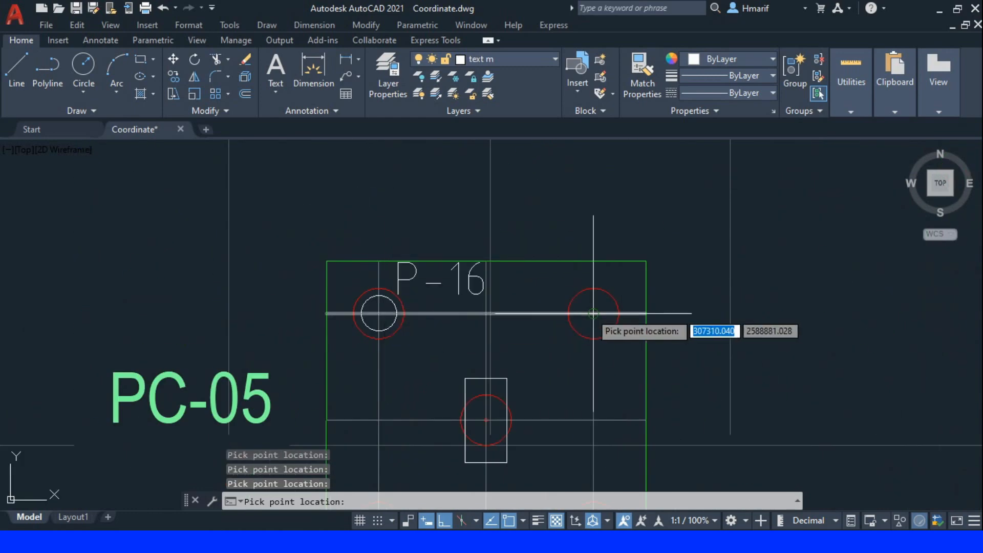
click(592, 314)
click(418, 267)
click(311, 374)
click(525, 375)
- Place numbered points on the upper four piles of the PC-10 cap: the top pile, the pair below it and the next central pile
middle_drag(461, 435, 378, 184)
click(340, 241)
click(210, 317)
click(472, 317)
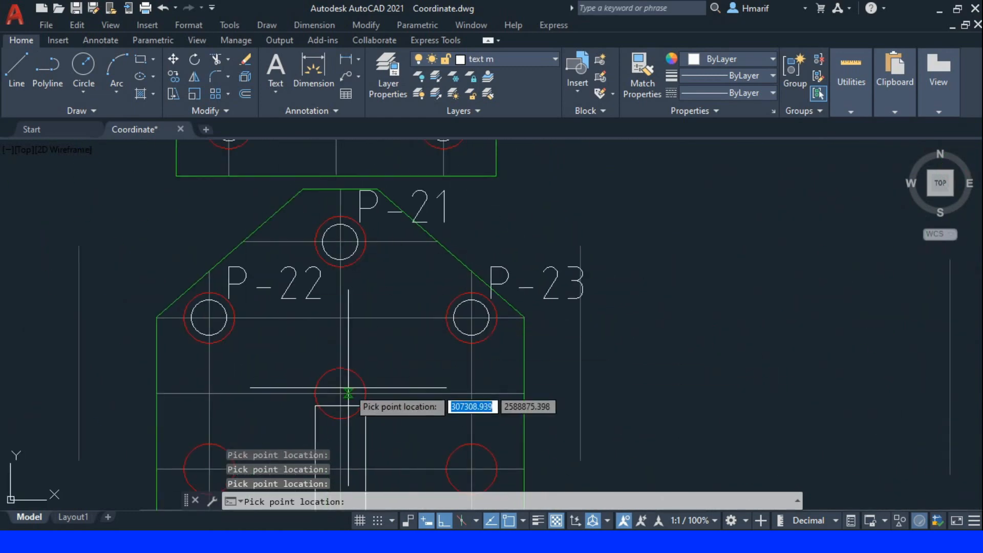
click(340, 392)
- Place numbered points on the remaining six piles of the PC-10 cap, row by row down to the lowest pile, and end the numbering command
middle_drag(340, 393, 372, 170)
click(240, 246)
click(503, 246)
click(380, 322)
click(240, 398)
click(503, 397)
middle_drag(503, 398, 494, 231)
click(363, 308)
scroll(359, 297, down, 6)
mouse_move(351, 285)
middle_down()
mouse_move(388, 333)
mouse_move(484, 352)
middle_up()
scroll(388, 333, up, 2)
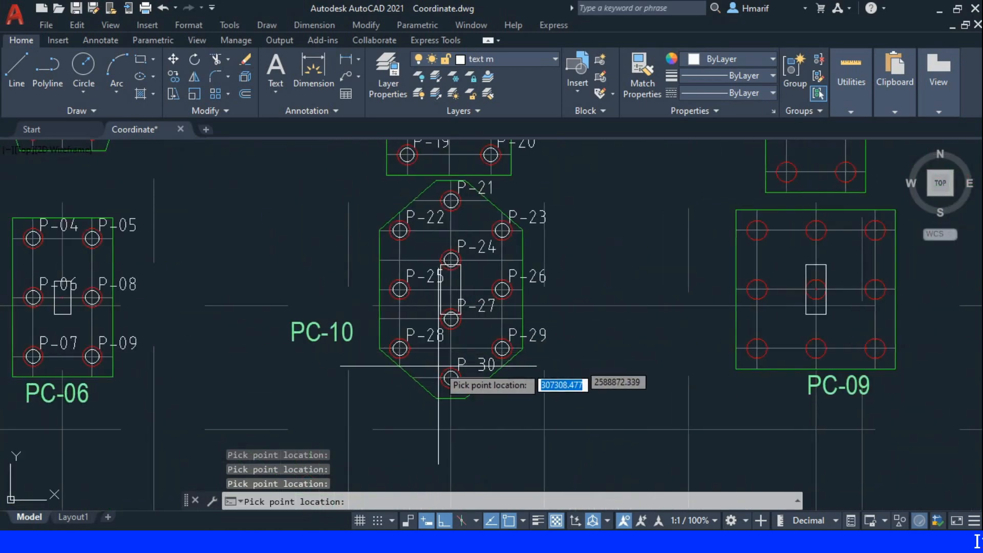
scroll(473, 343, down, 2)
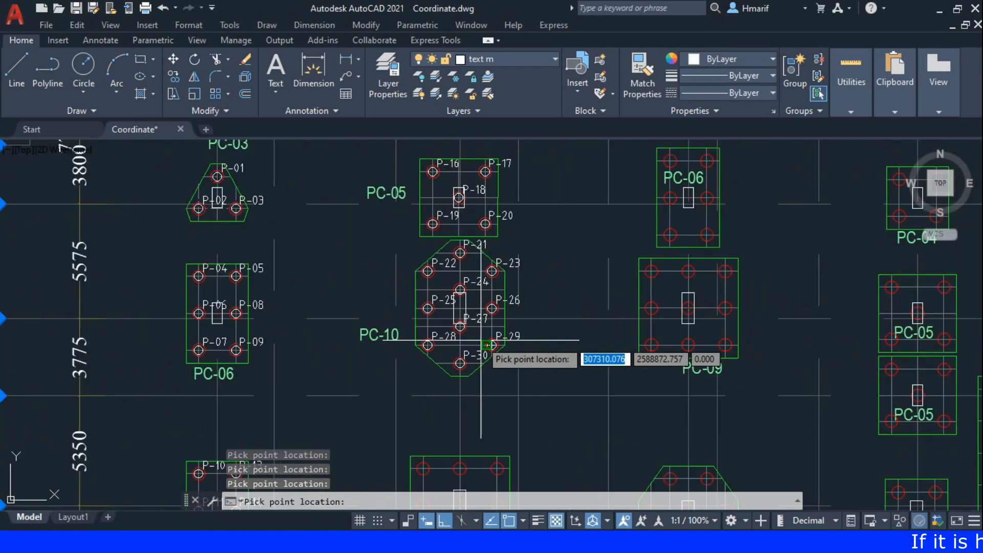
scroll(496, 299, down, 2)
scroll(461, 236, up, 4)
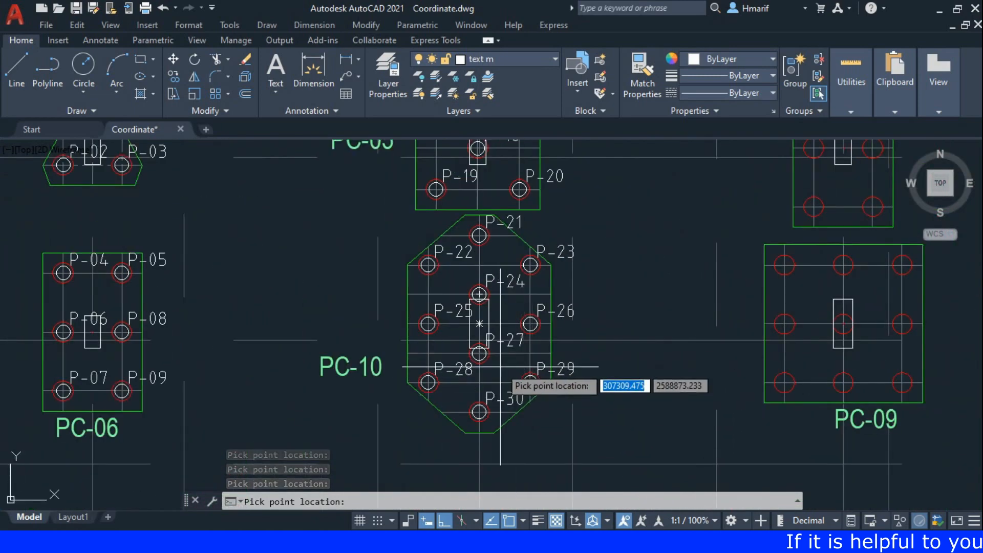
key(Escape)
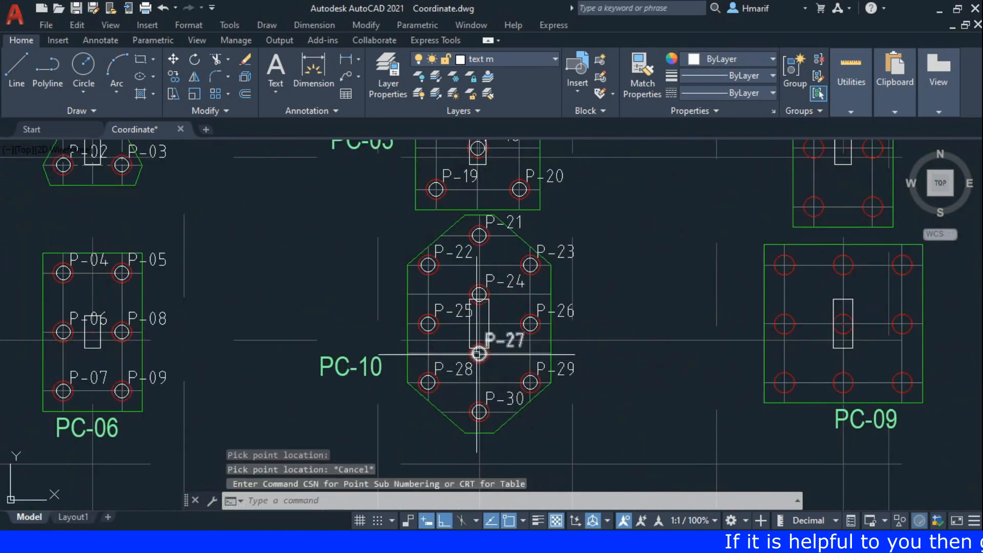
- Start the CRT table command and choose option S to select individual coordinate points
scroll(370, 306, down, 2)
middle_drag(360, 280, 520, 291)
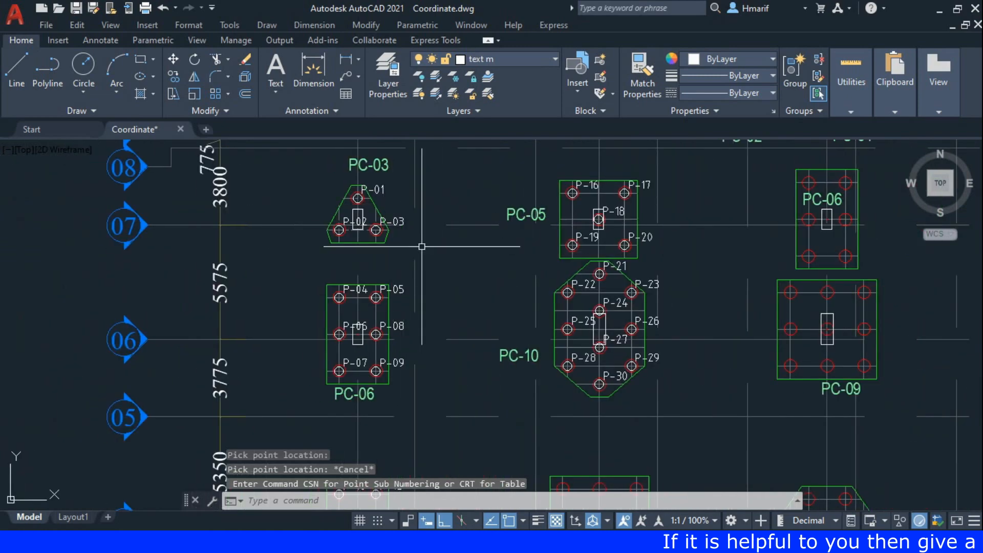
scroll(384, 184, up, 2)
scroll(393, 241, down, 1)
middle_drag(488, 280, 374, 176)
scroll(596, 401, up, 1)
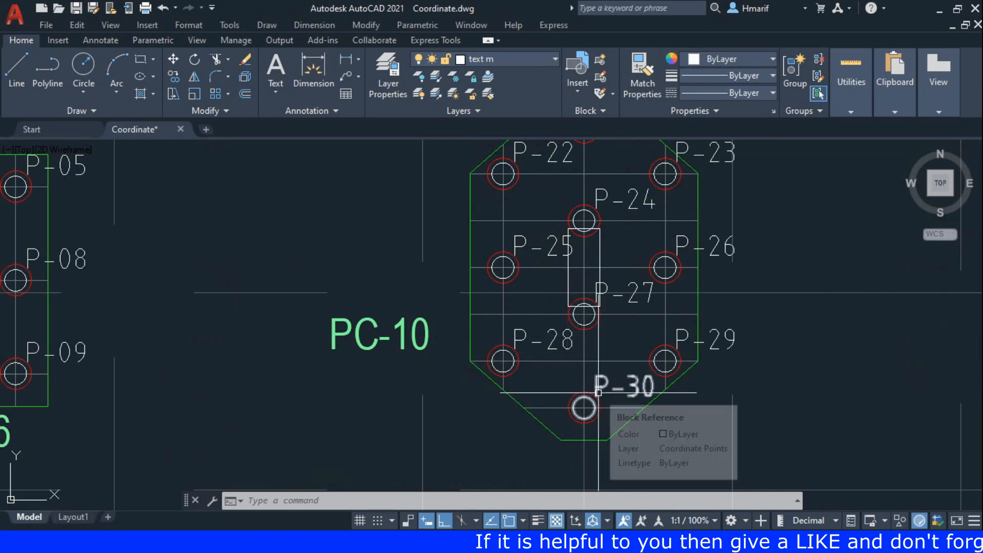
scroll(406, 270, down, 1)
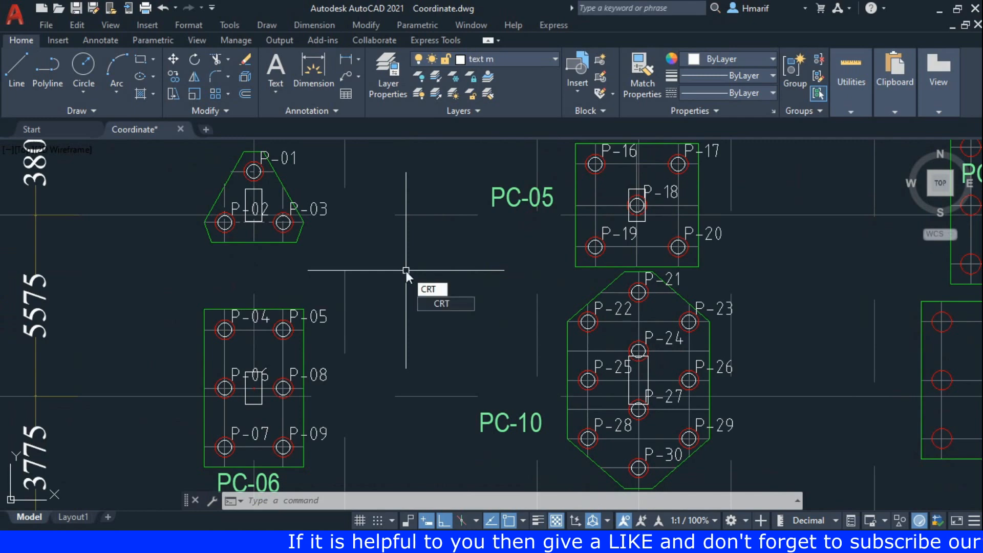
key(Return)
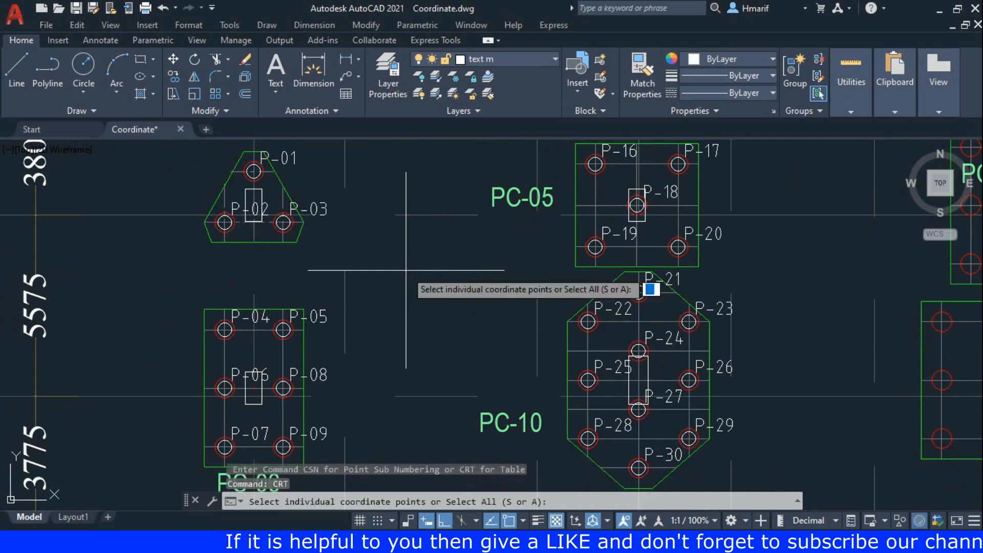
text(s)
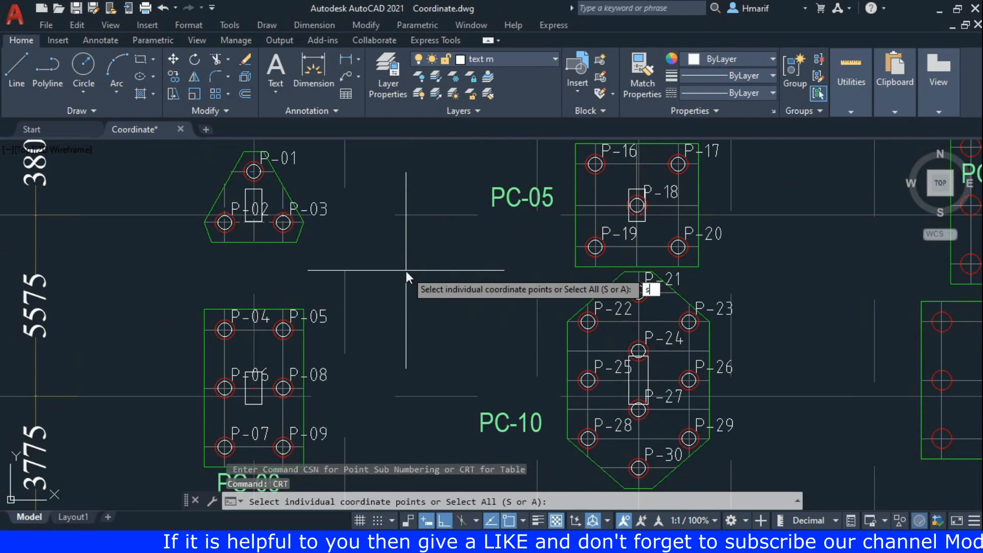
key(Return)
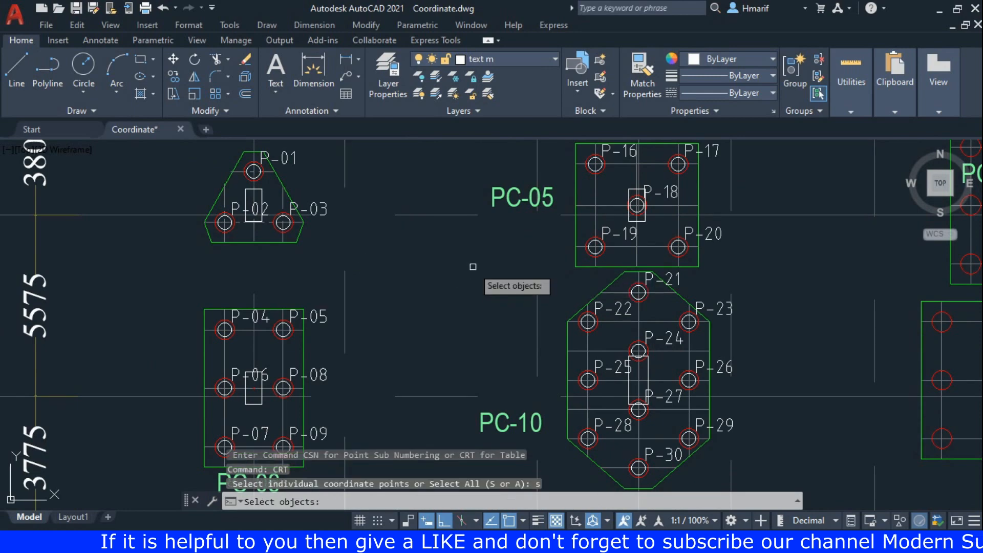
- Select all numbered points from P-01 to P-30 with a crossing window over the pile caps and accept the selection
scroll(472, 267, down, 6)
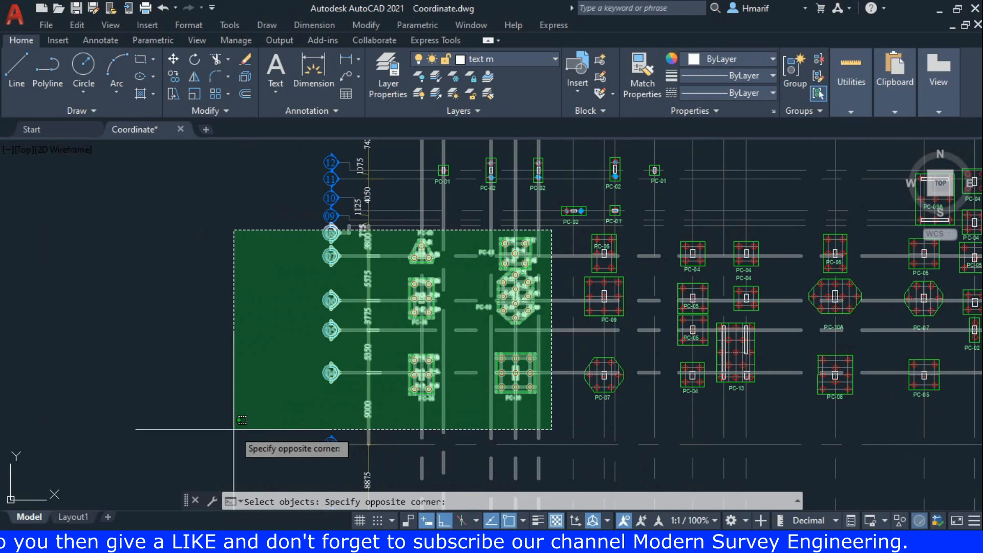
click(248, 394)
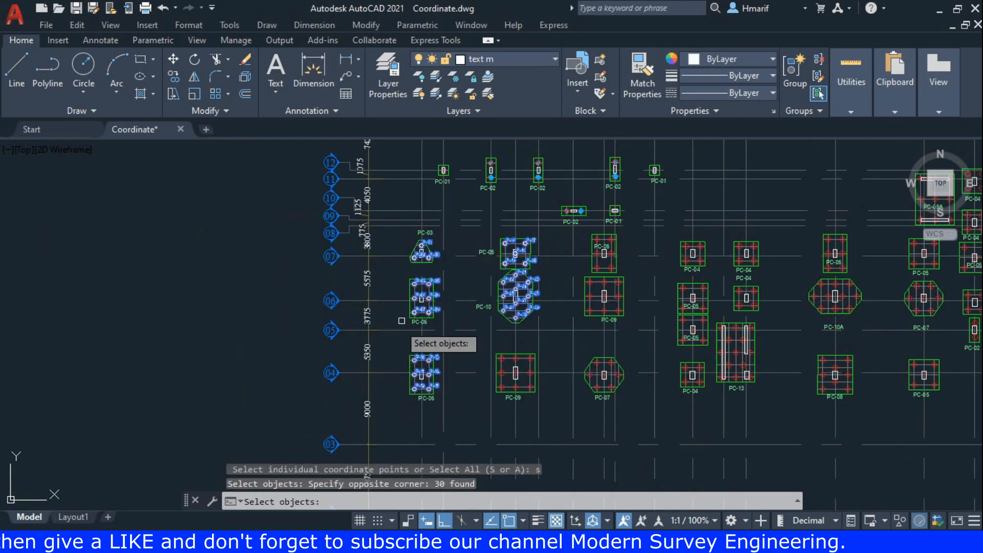
scroll(428, 262, up, 4)
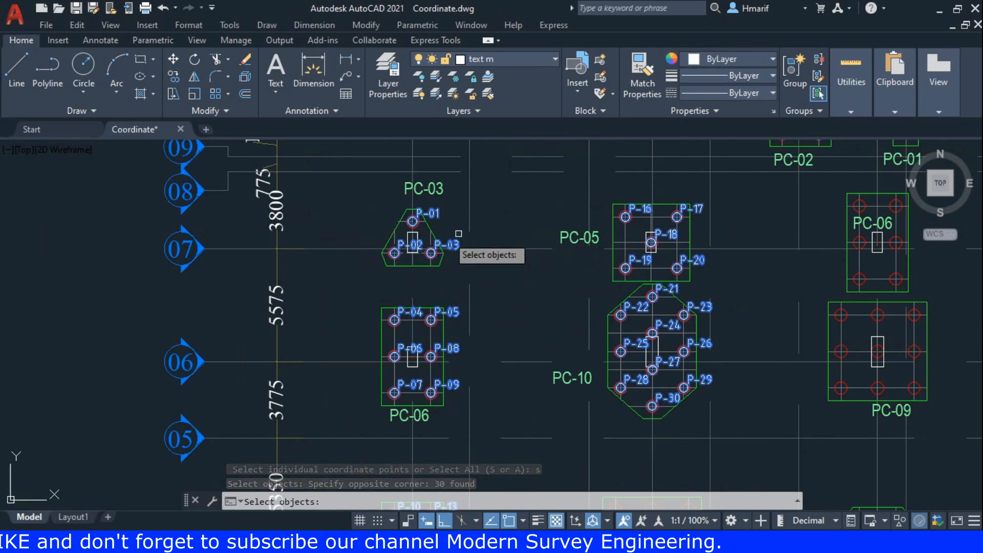
scroll(579, 245, down, 3)
middle_drag(687, 235, 397, 248)
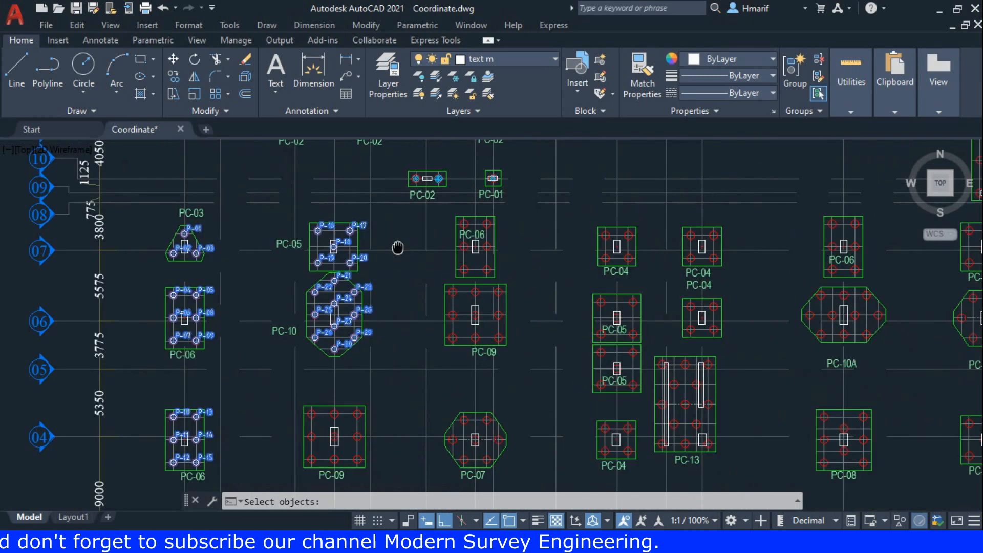
scroll(410, 249, down, 4)
click(560, 182)
click(178, 404)
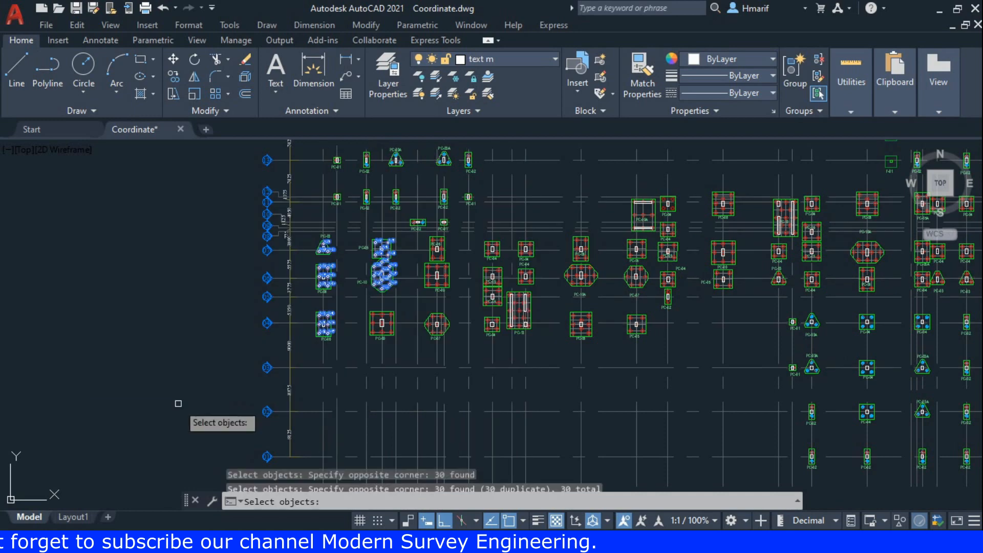
scroll(378, 251, up, 4)
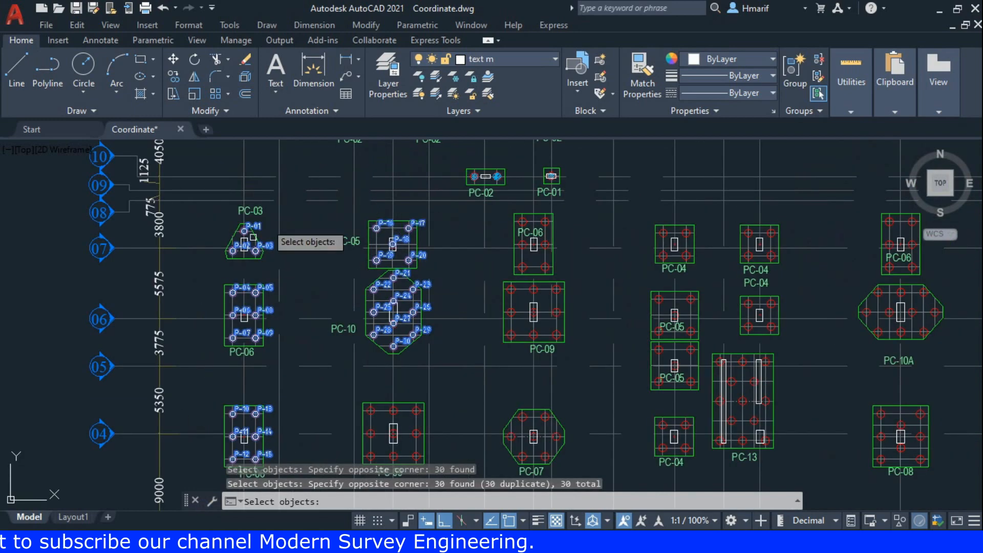
middle_drag(318, 331, 384, 259)
middle_drag(381, 319, 351, 344)
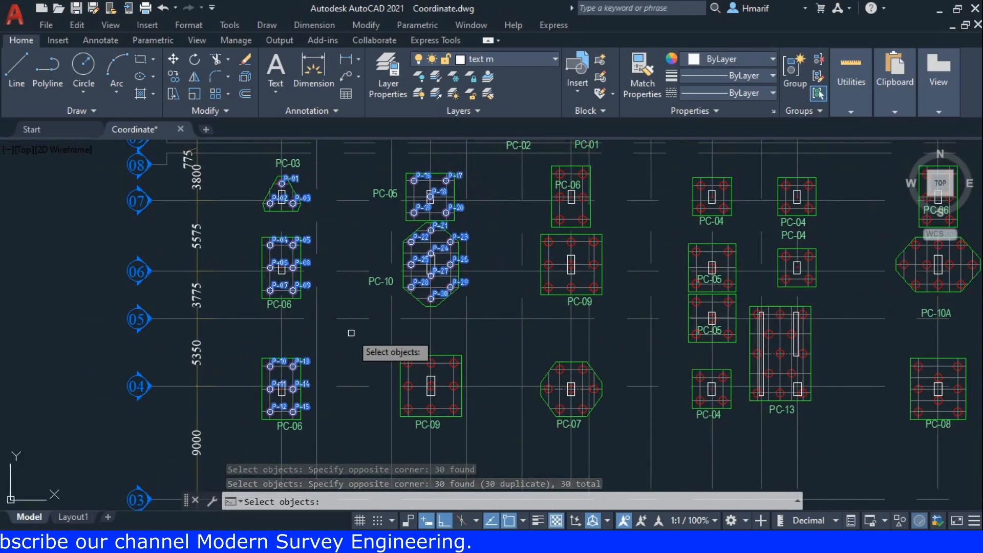
key(Return)
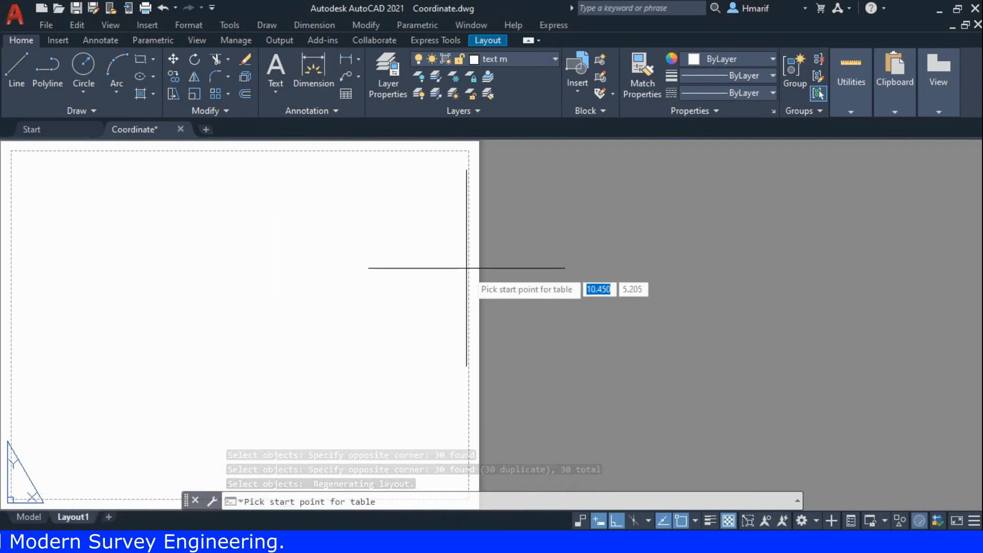
- Place the setting out table in the empty area beyond the sheet in Layout1
scroll(470, 277, down, 5)
scroll(483, 283, down, 2)
middle_drag(553, 233, 393, 305)
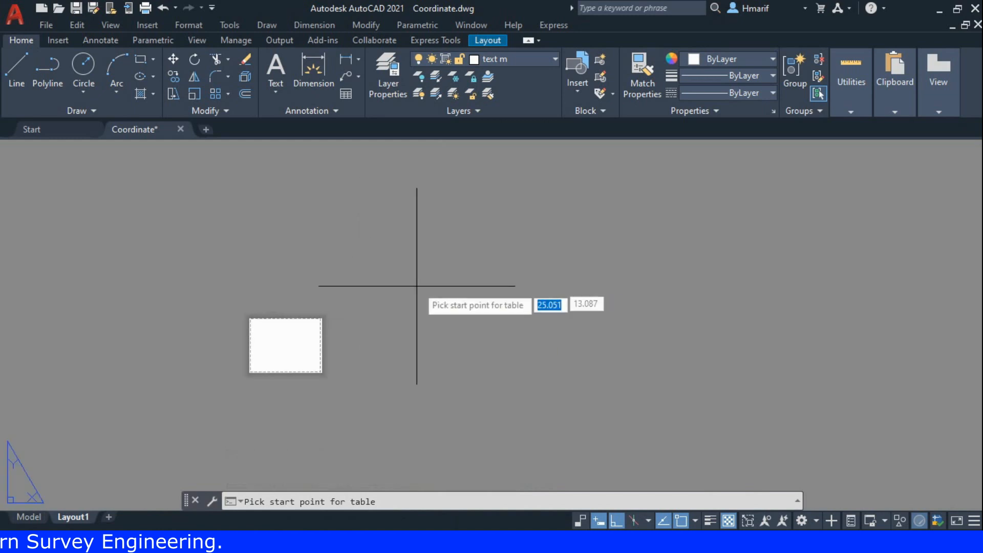
click(372, 240)
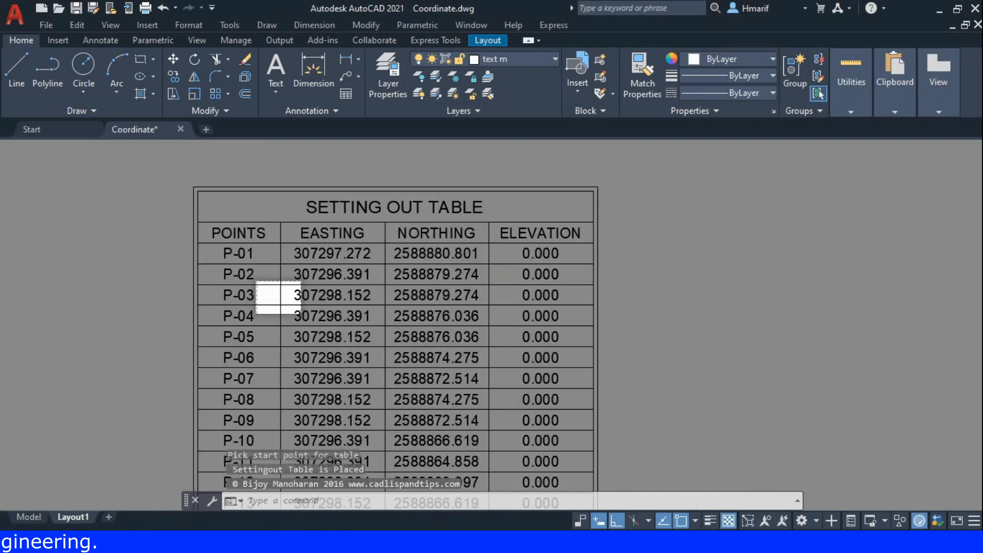
- Examine the setting out table's point numbers, eastings, northings and elevations from the first row to the last
scroll(404, 329, up, 5)
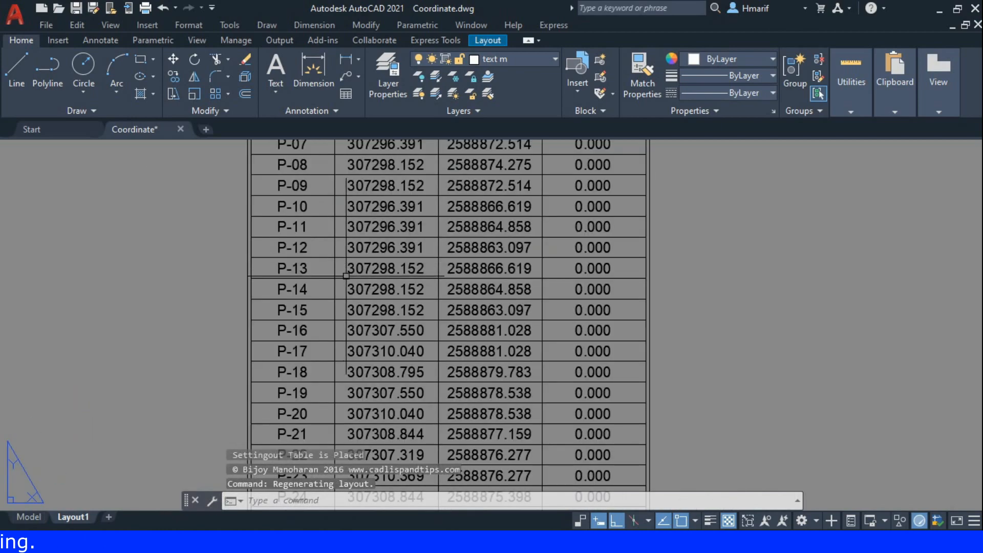
middle_drag(394, 243, 342, 364)
scroll(341, 275, up, 4)
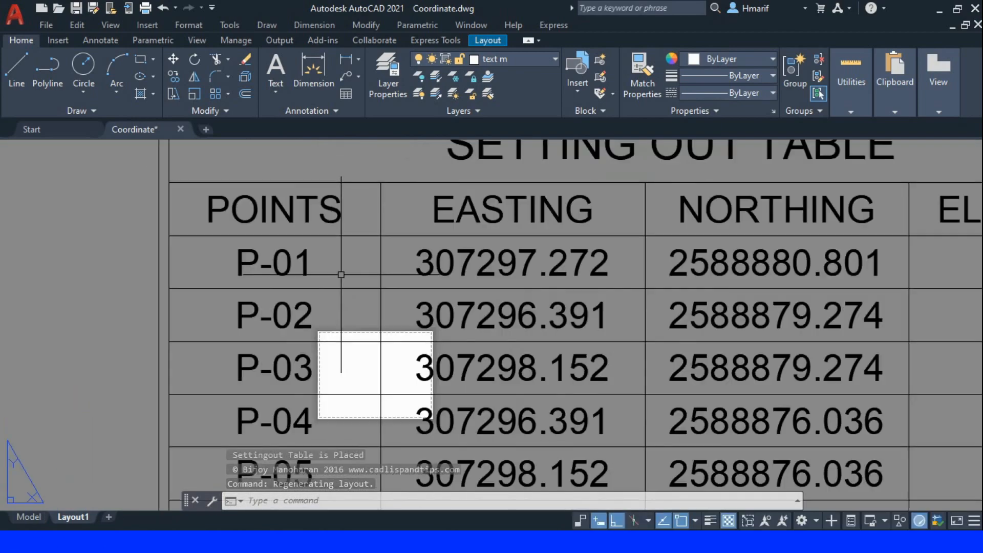
middle_drag(765, 226, 553, 250)
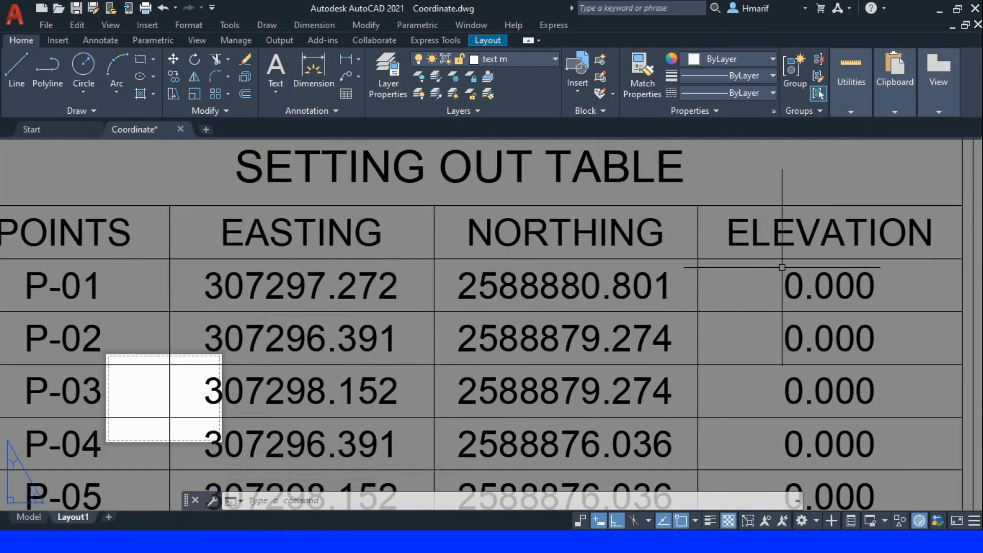
middle_drag(152, 288, 283, 229)
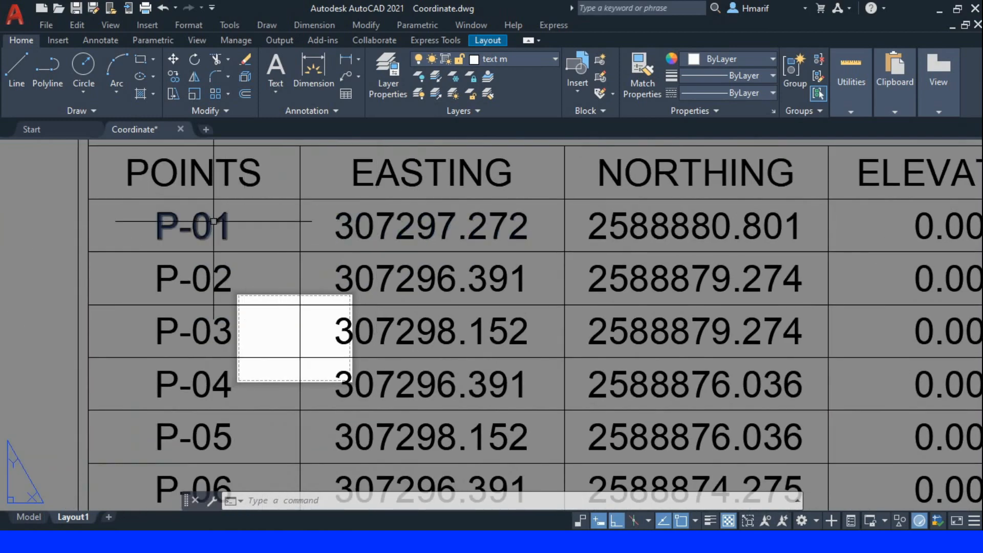
scroll(229, 275, down, 6)
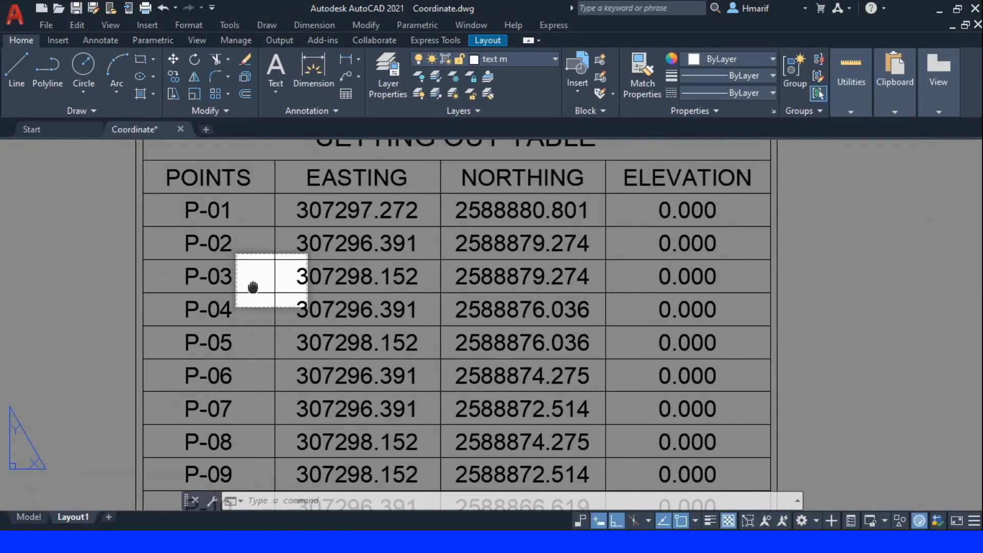
middle_drag(231, 276, 256, 184)
scroll(232, 448, up, 3)
middle_drag(244, 433, 219, 327)
scroll(274, 378, down, 2)
middle_drag(458, 394, 462, 407)
scroll(465, 398, down, 2)
middle_drag(567, 322, 553, 381)
scroll(528, 327, down, 6)
scroll(525, 292, up, 4)
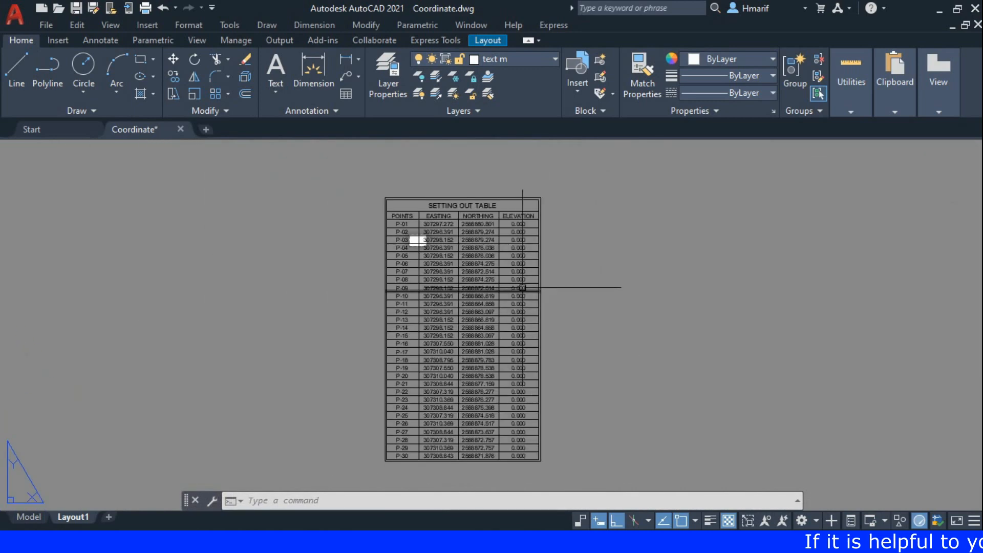
- Copy the complete setting out table from Layout1 to the clipboard and switch to the Start page
click(568, 182)
click(356, 474)
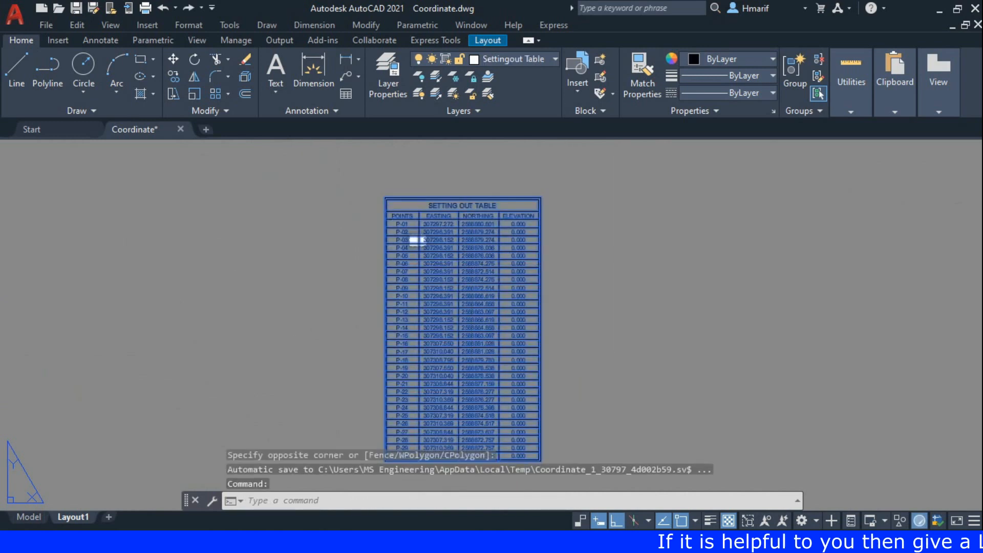
key(ctrl+c)
click(57, 134)
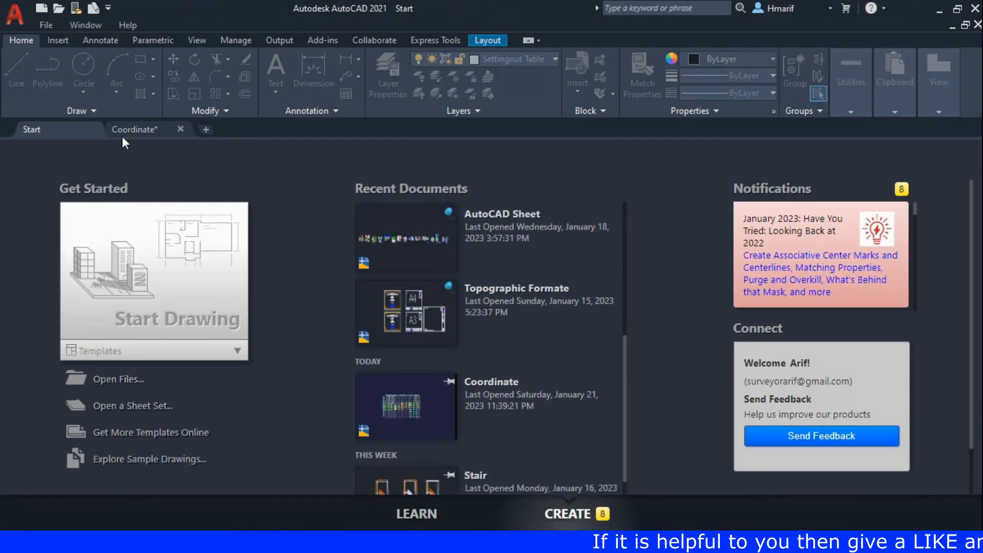
- Return to the Coordinate drawing's model space and paste the copied setting out table in the empty area beside the pile cap plan
click(132, 129)
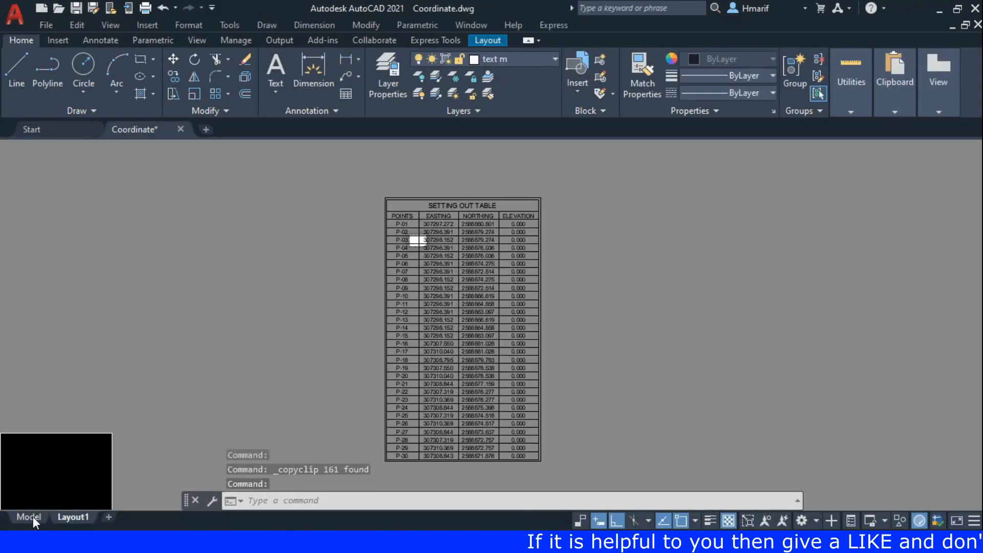
click(33, 517)
scroll(384, 297, up, 1)
middle_drag(495, 312, 281, 320)
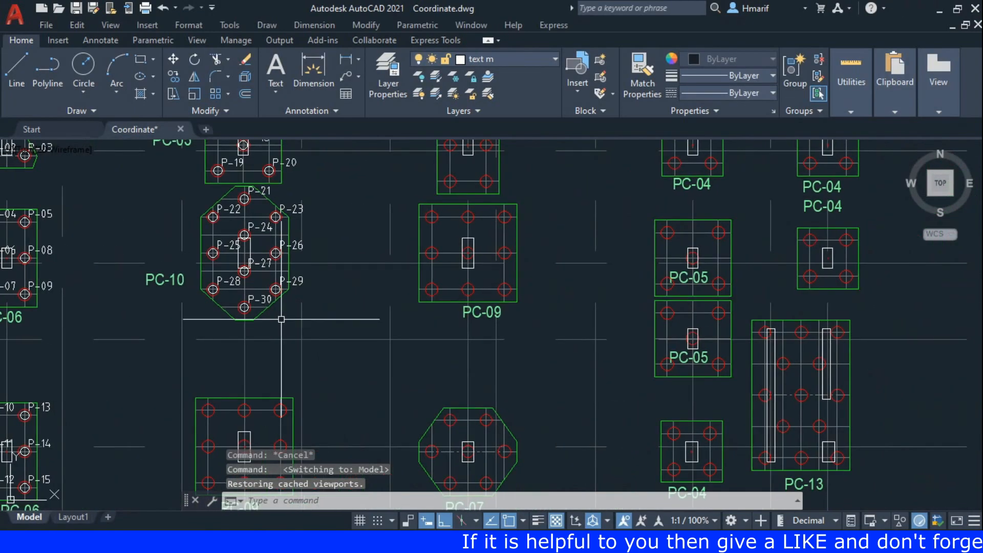
scroll(194, 303, down, 3)
scroll(258, 315, down, 2)
middle_drag(465, 336, 334, 336)
key(ctrl+v)
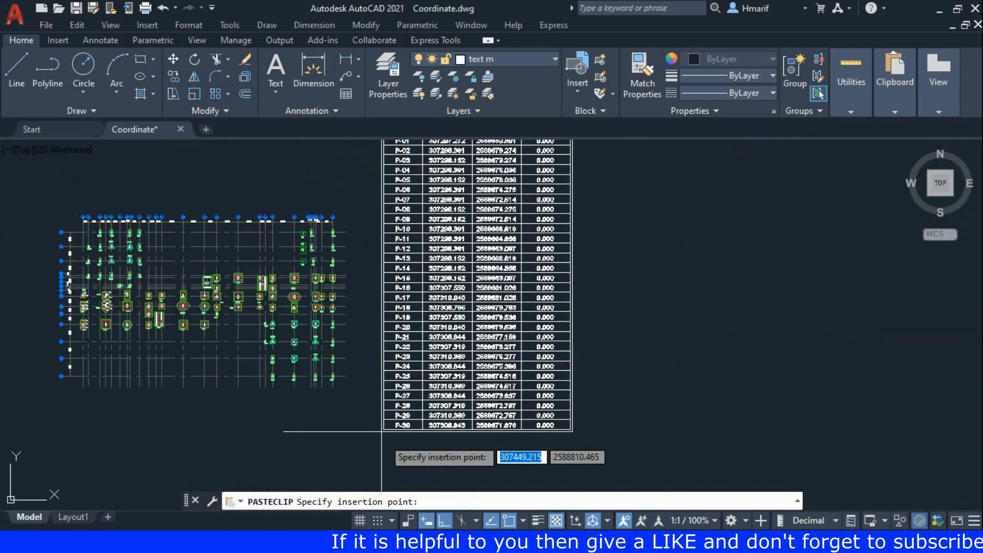
click(403, 441)
middle_drag(518, 197, 512, 266)
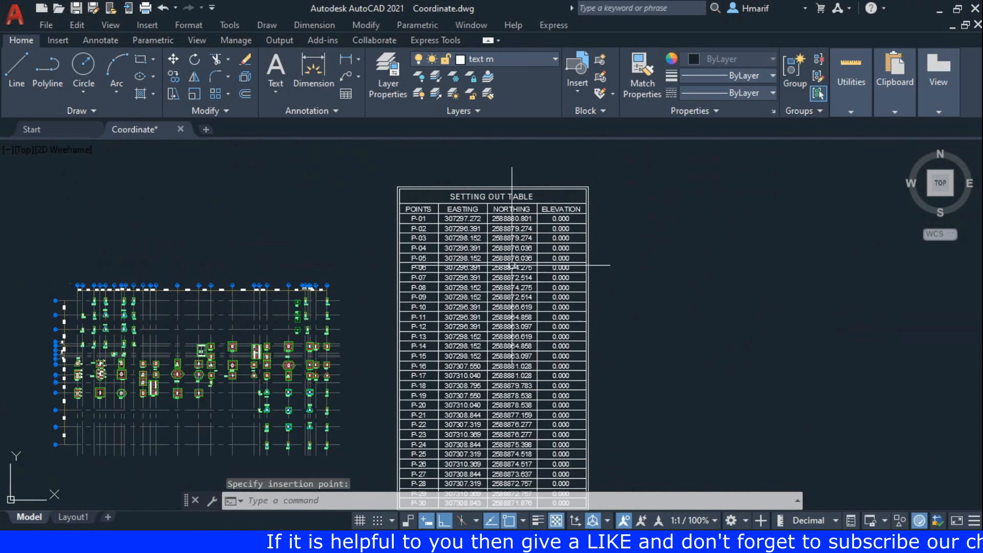
key(Escape)
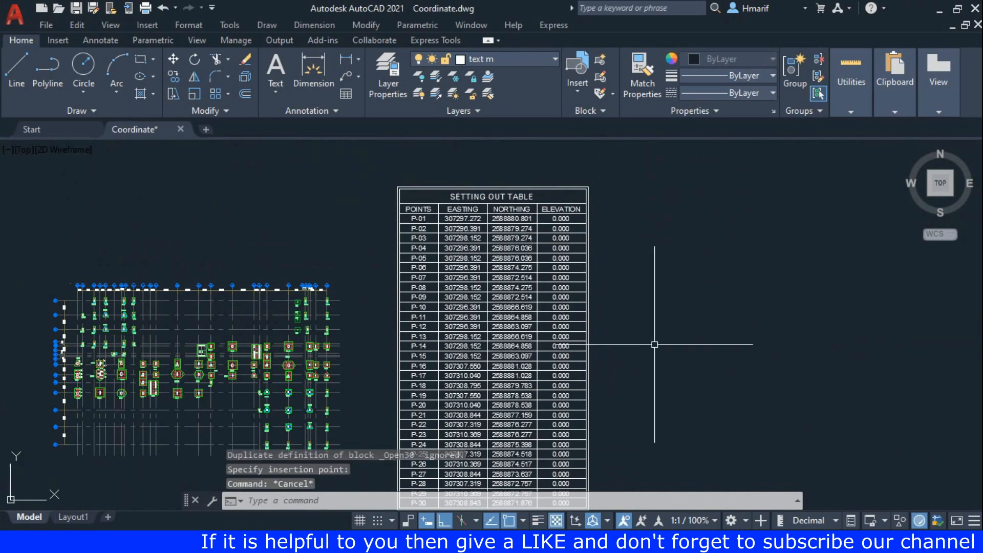
- Examine the pasted setting out table's coordinate rows and compare them with the numbered pile points across the pile cap plan
middle_drag(373, 306, 513, 243)
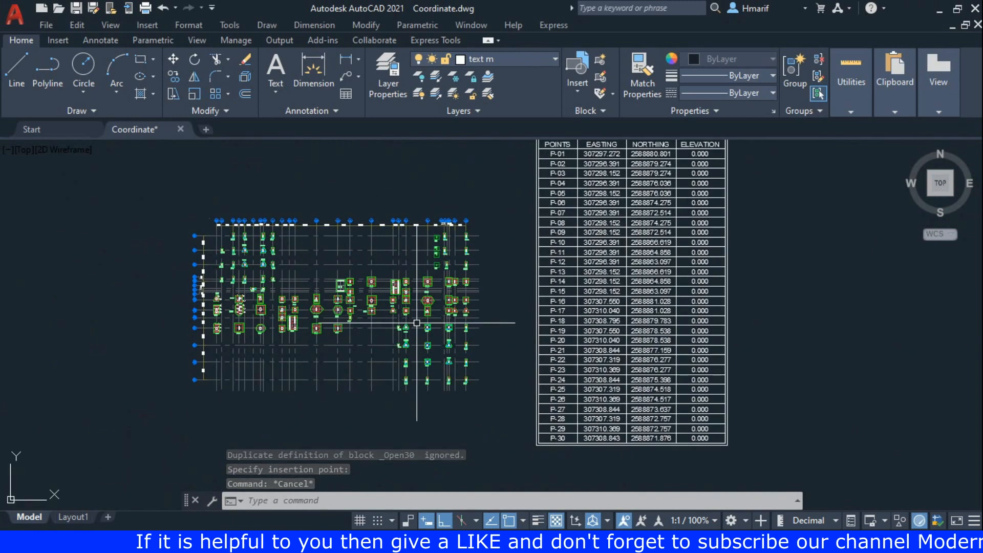
middle_drag(482, 310, 524, 384)
scroll(756, 330, up, 5)
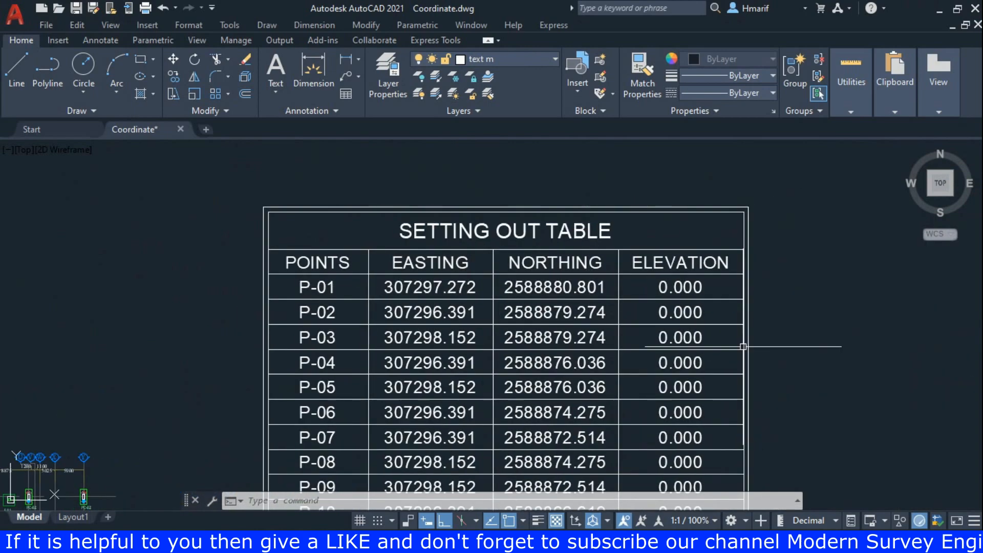
scroll(396, 256, down, 2)
middle_drag(535, 331, 535, 232)
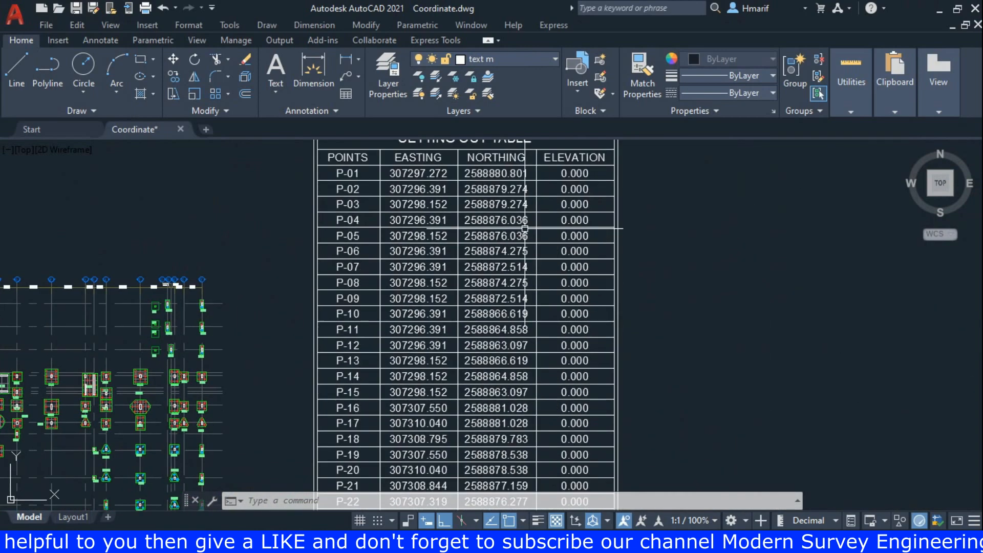
middle_drag(347, 357, 542, 300)
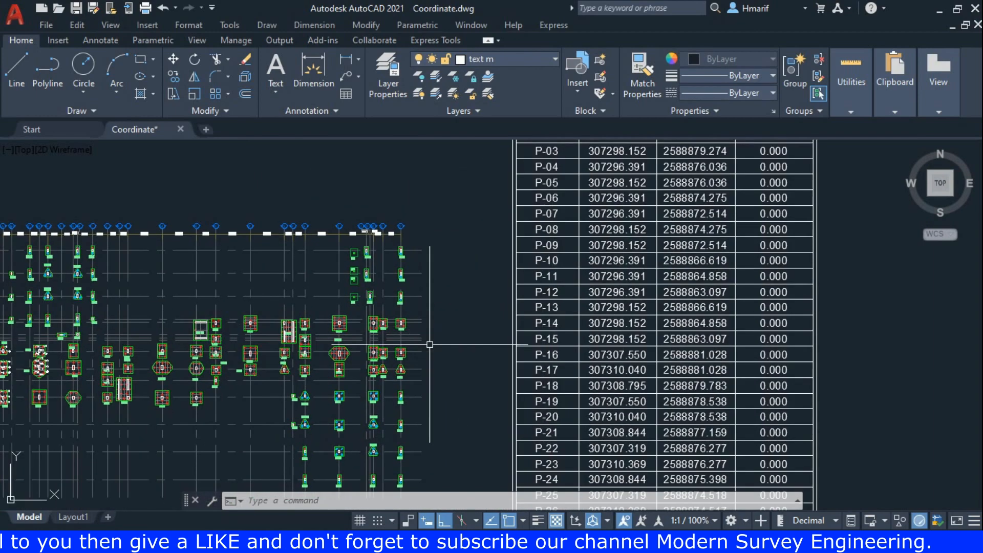
middle_drag(254, 338, 490, 284)
scroll(330, 321, up, 2)
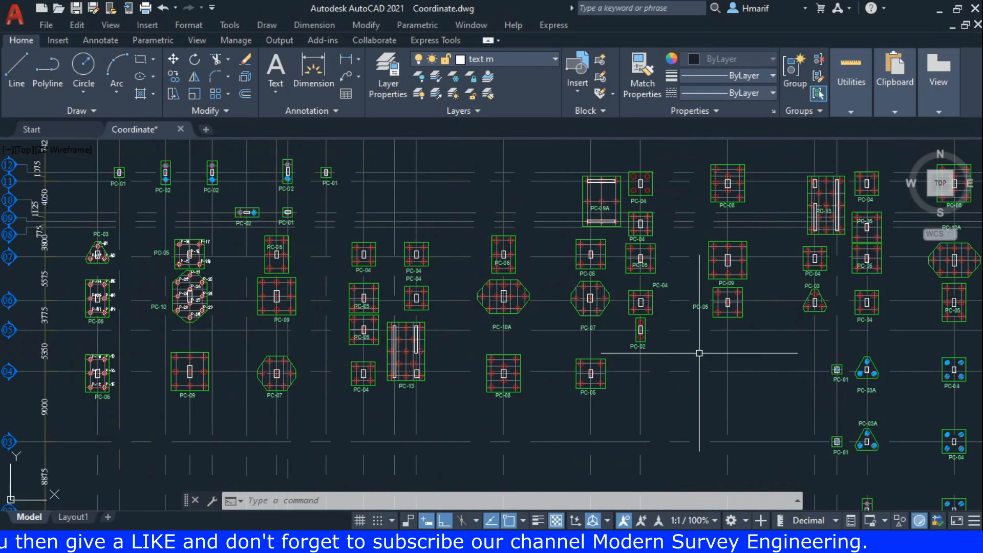
middle_drag(666, 353, 444, 353)
middle_drag(344, 325, 516, 301)
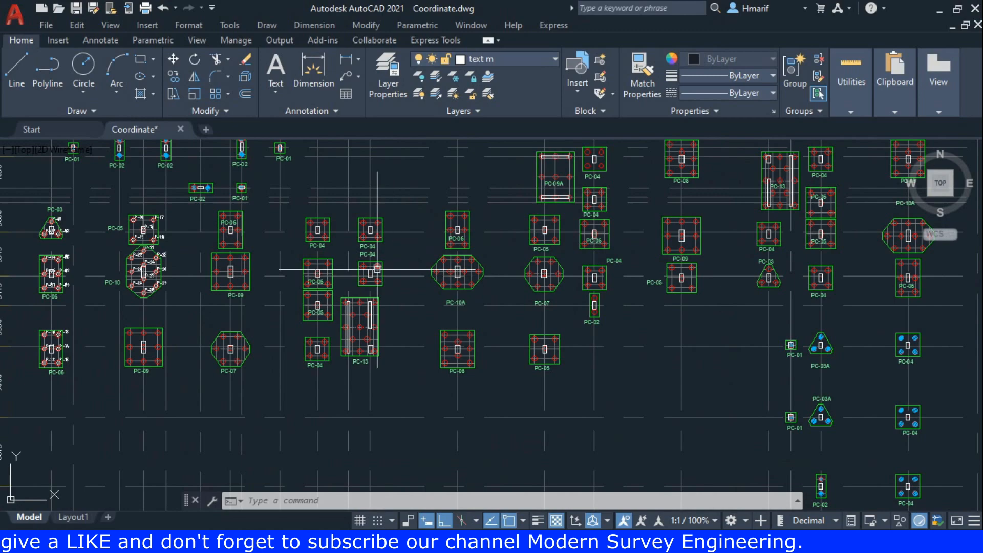
middle_drag(399, 271, 455, 285)
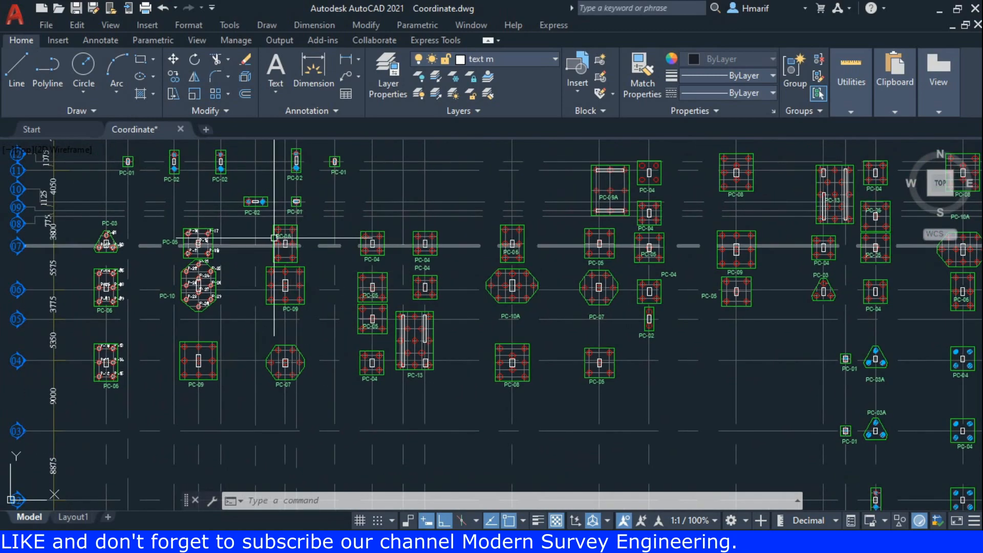
scroll(481, 334, down, 6)
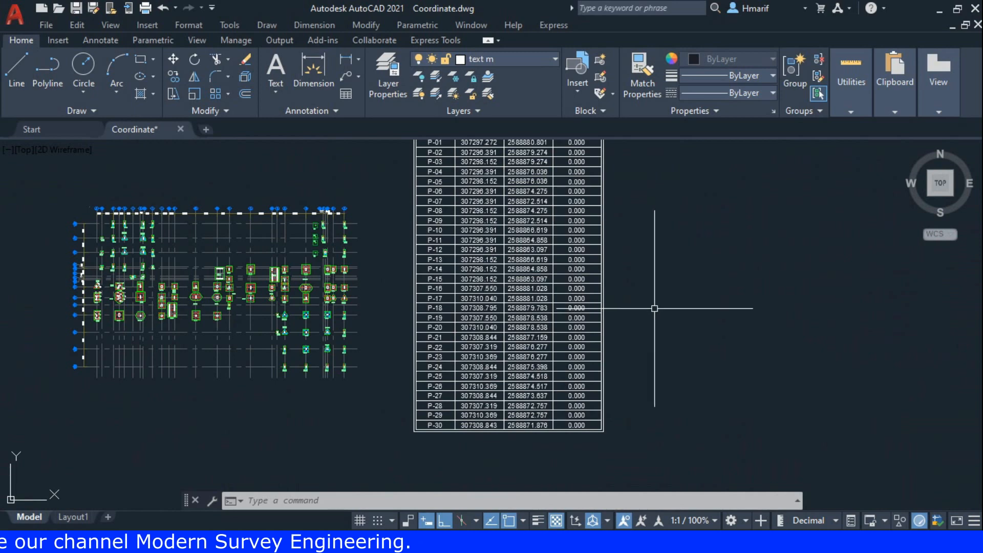
middle_drag(654, 300, 669, 331)
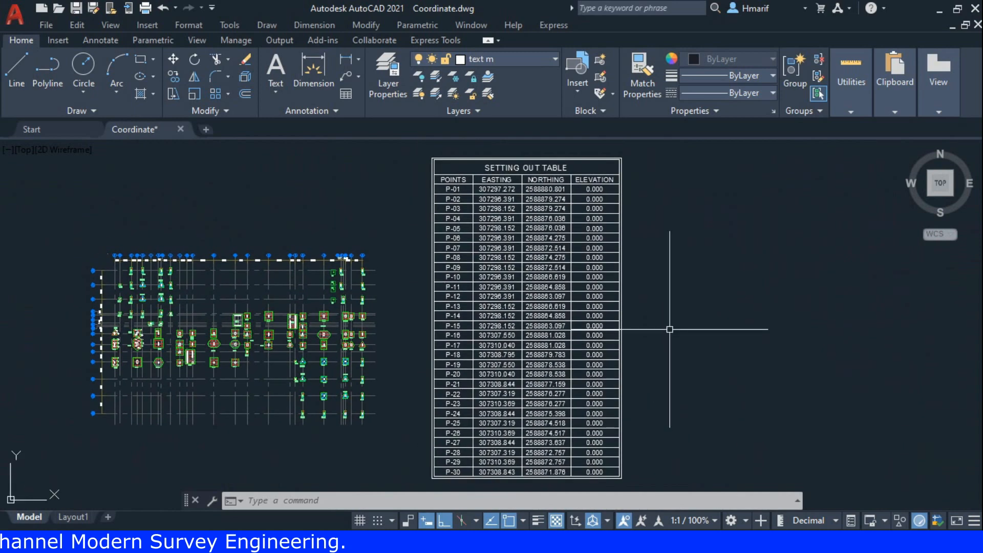